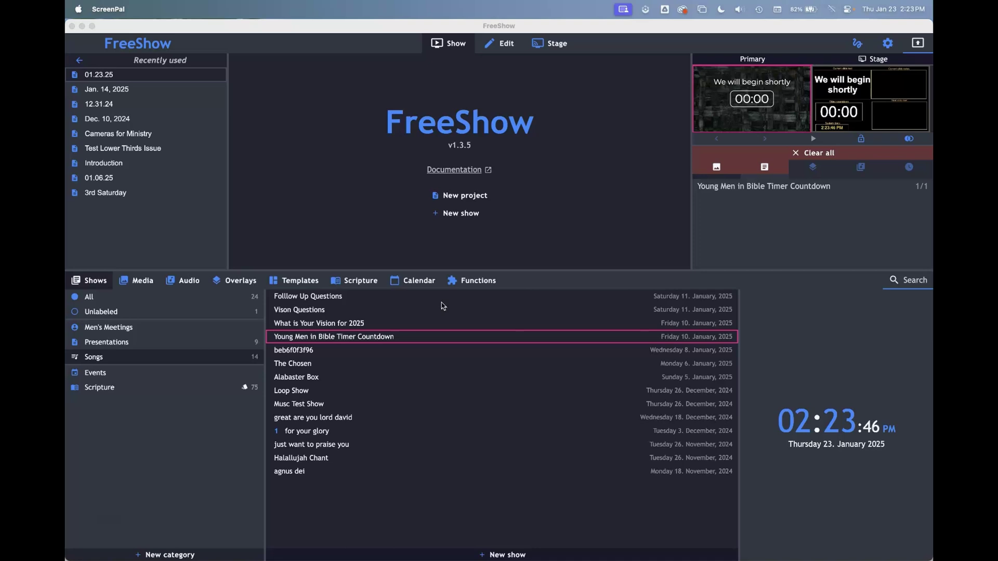
# In the Stage view, add a new stage layout named 'New stage'.
pyautogui.click(554, 46)
pyautogui.click(554, 45)
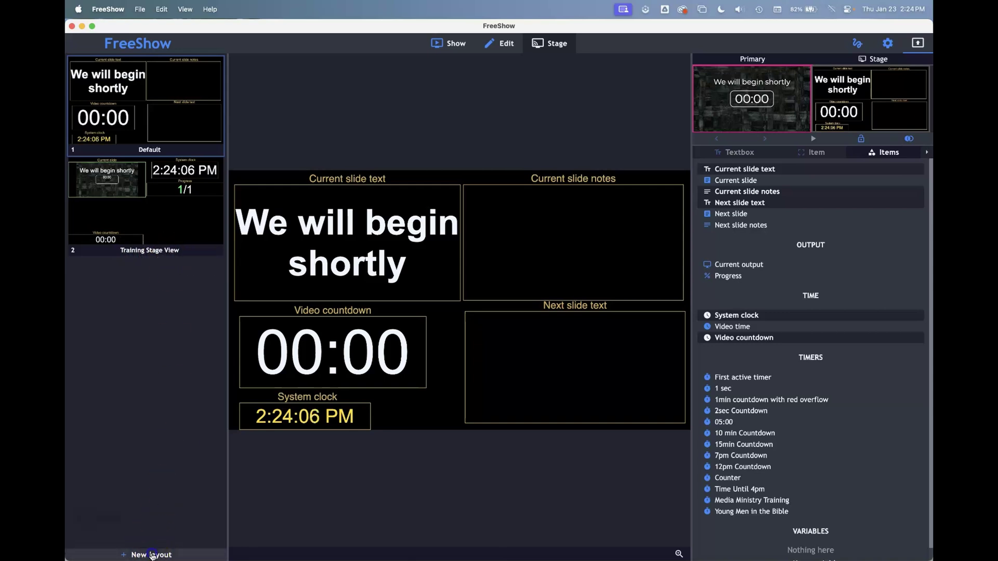
pyautogui.click(152, 554)
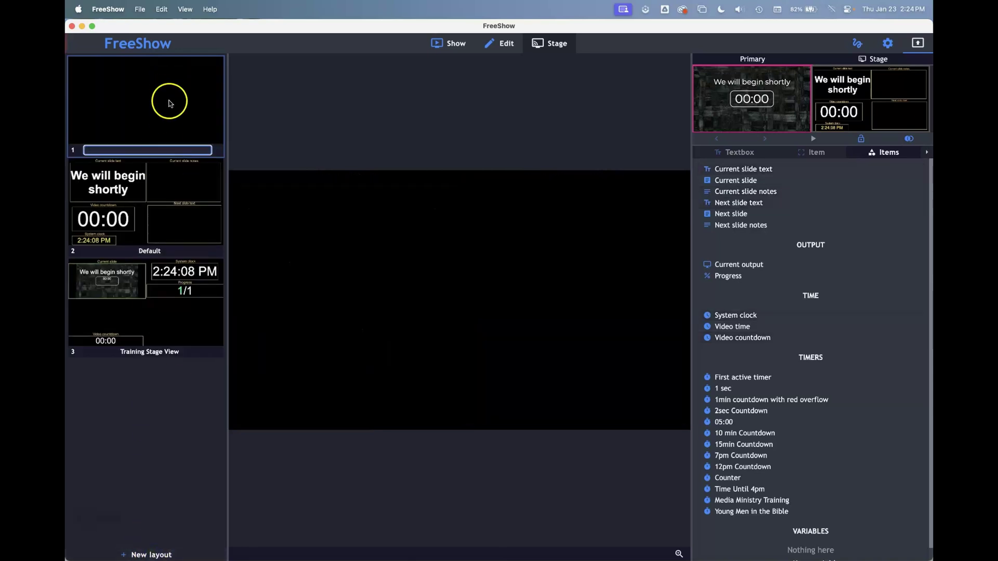
pyautogui.write('New stage')
pyautogui.press('Return')
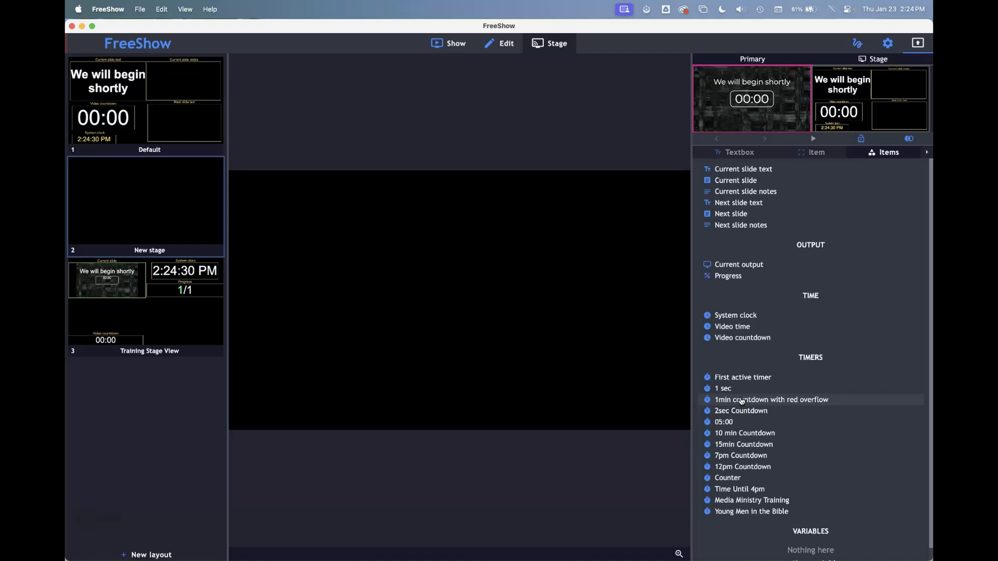
# Add a Current slide text item and move it toward the upper left.
pyautogui.moveTo(742, 402)
pyautogui.mouseDown()
pyautogui.moveTo(776, 213)
pyautogui.moveTo(742, 173)
pyautogui.mouseUp()
pyautogui.click(742, 173)
pyautogui.click(471, 278)
pyautogui.moveTo(469, 278); pyautogui.dragTo(379, 264)
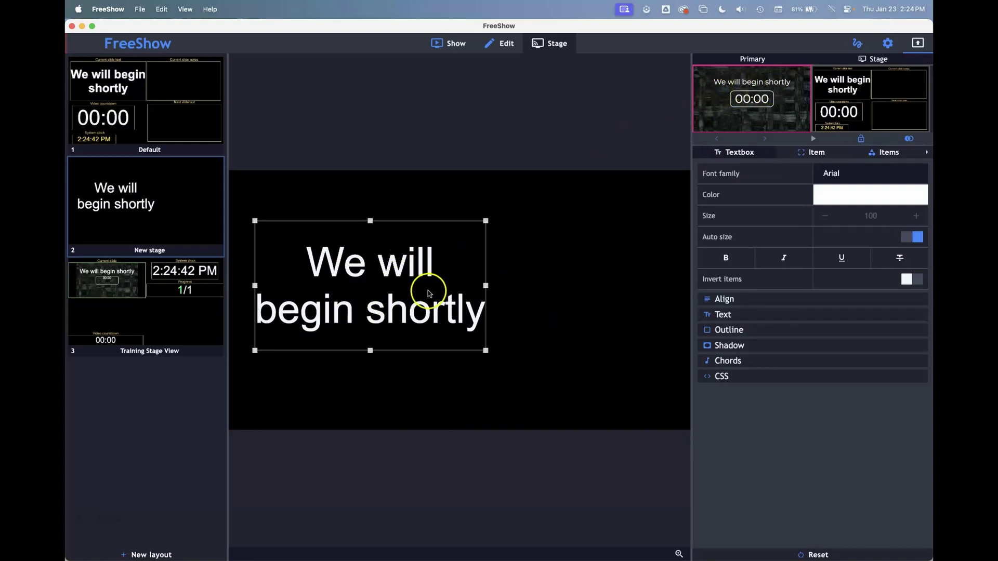
# Add a Next slide text item on the right and resize the current slide box beside it.
pyautogui.click(883, 153)
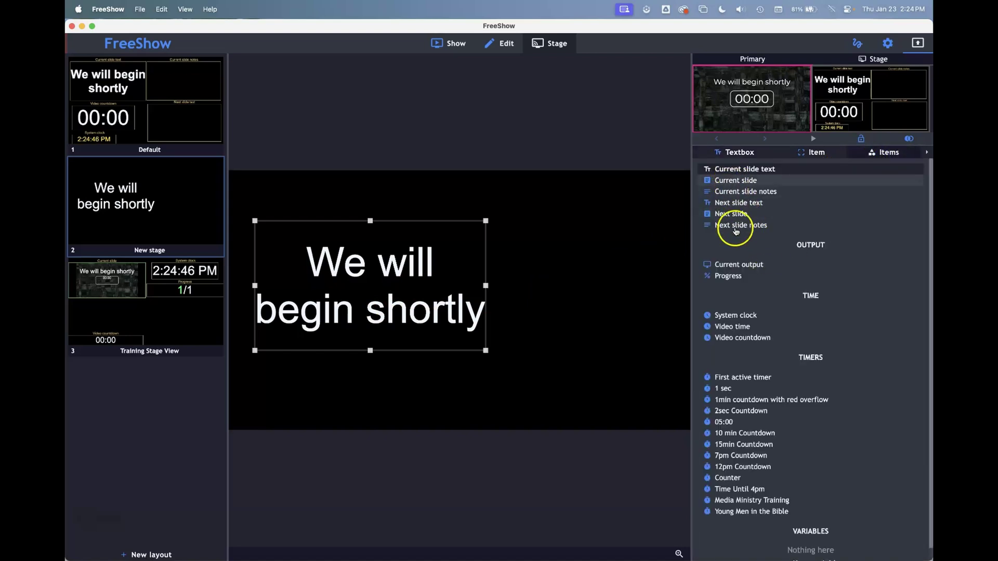
pyautogui.click(736, 203)
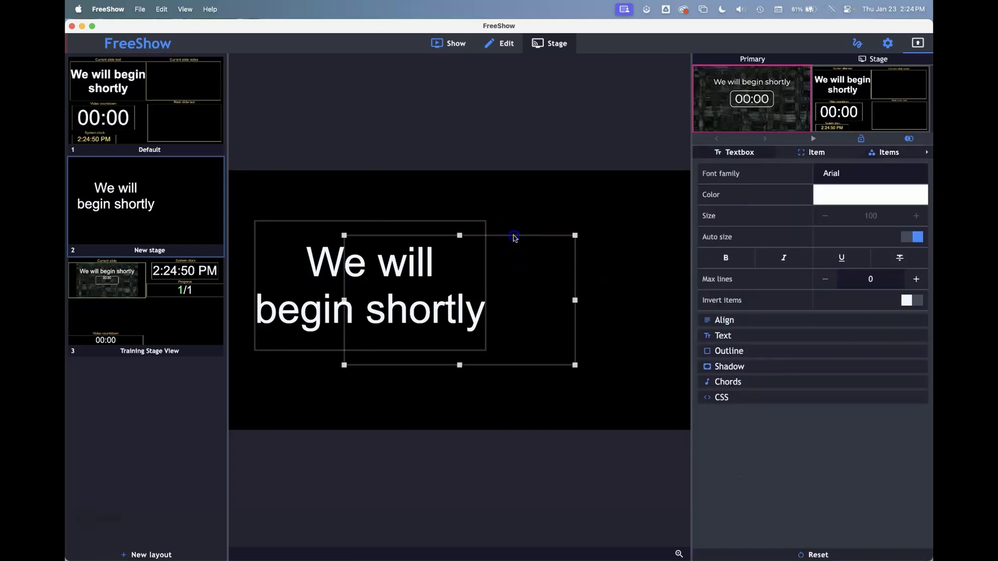
pyautogui.moveTo(514, 235); pyautogui.dragTo(622, 218)
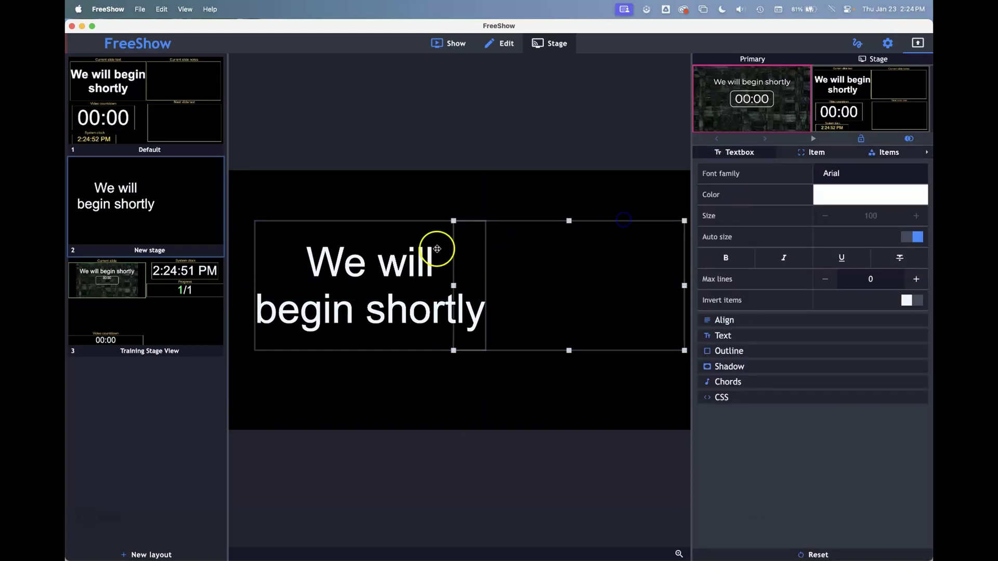
pyautogui.click(409, 266)
pyautogui.moveTo(409, 266); pyautogui.dragTo(384, 267)
pyautogui.moveTo(460, 285); pyautogui.dragTo(499, 260)
pyautogui.click(486, 279)
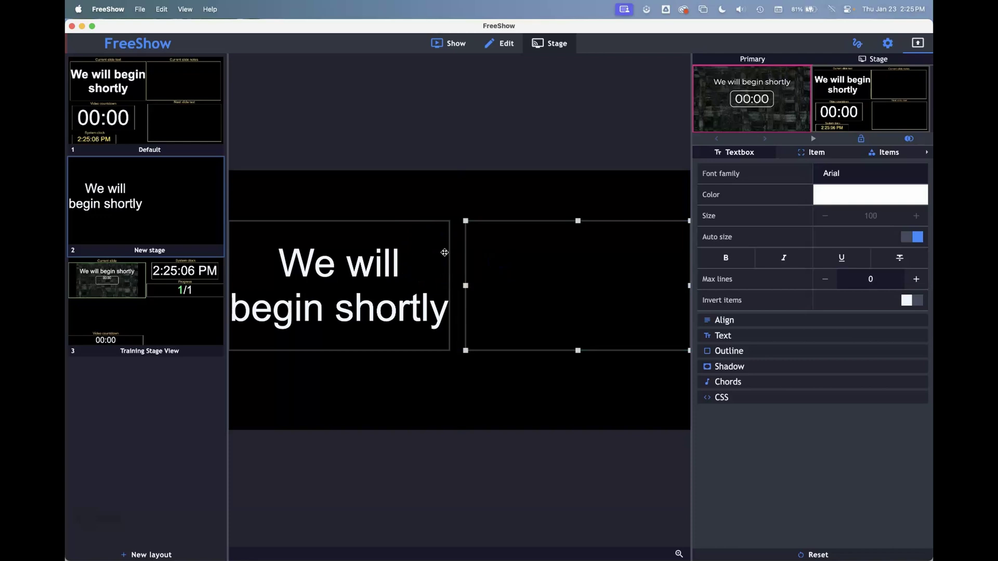
pyautogui.click(403, 265)
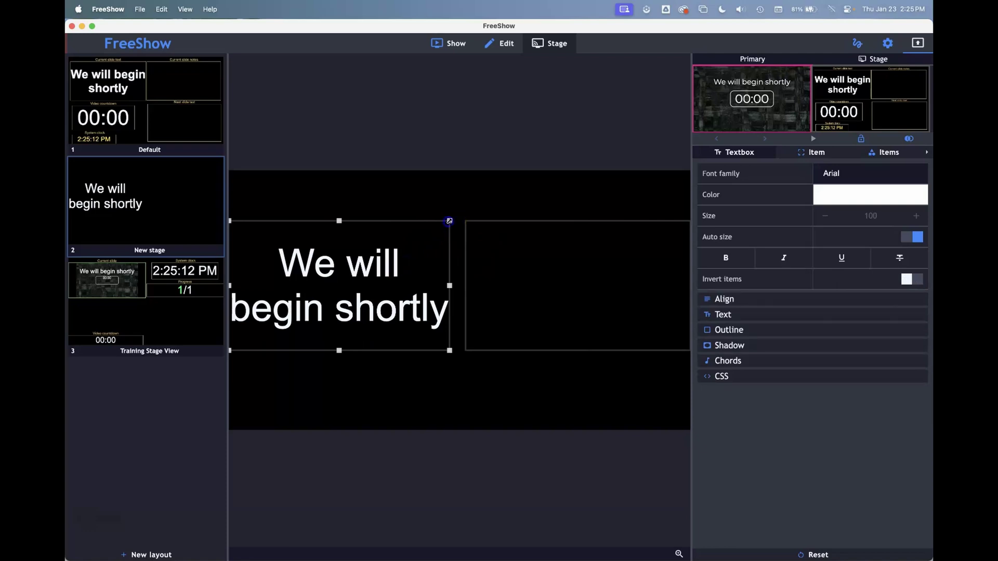
pyautogui.moveTo(450, 221)
pyautogui.mouseDown()
pyautogui.moveTo(479, 195)
pyautogui.moveTo(459, 220)
pyautogui.mouseUp()
pyautogui.click(508, 241)
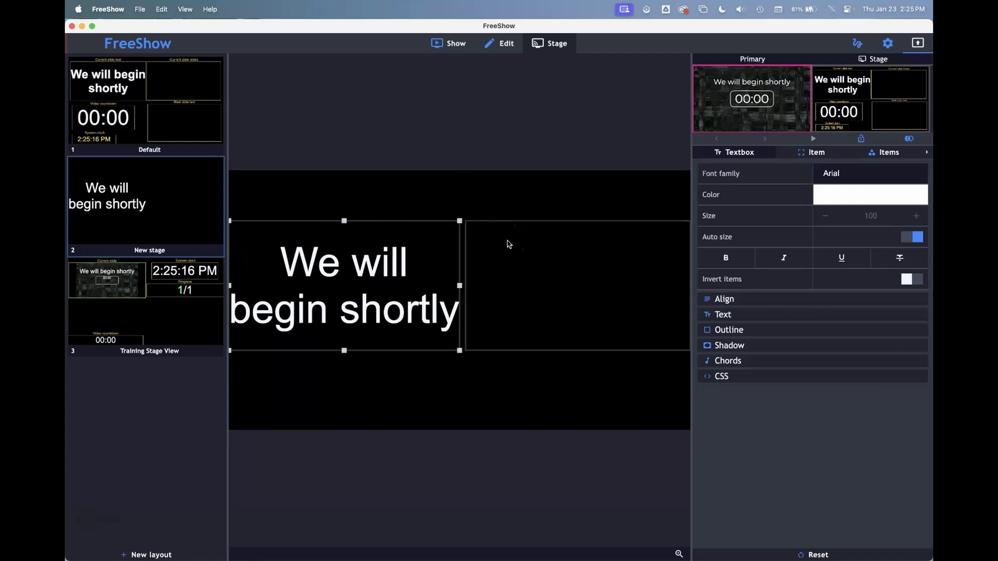
pyautogui.click(571, 247)
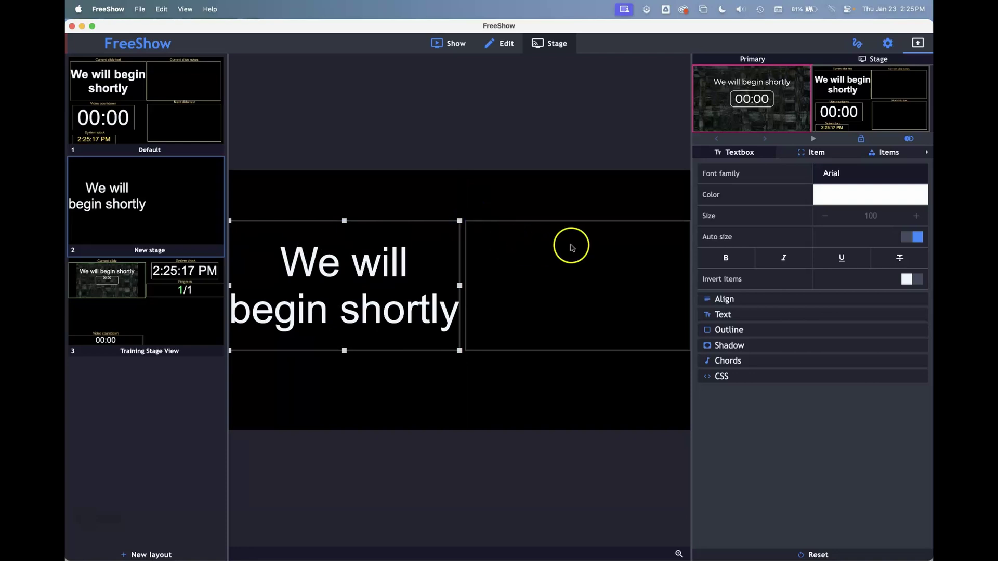
# Give the current slide text box a yellow border under Style > Border.
pyautogui.click(808, 153)
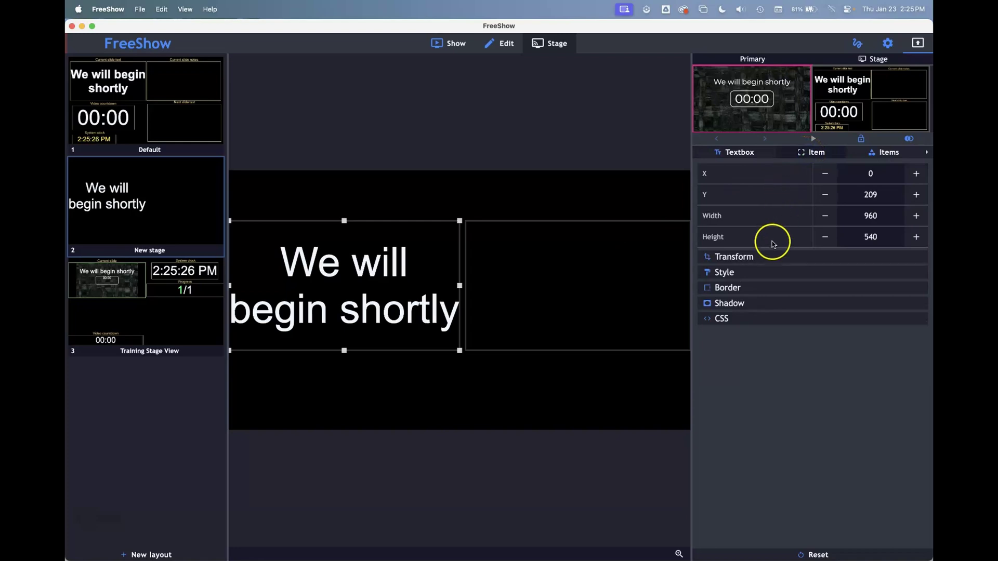
pyautogui.click(735, 272)
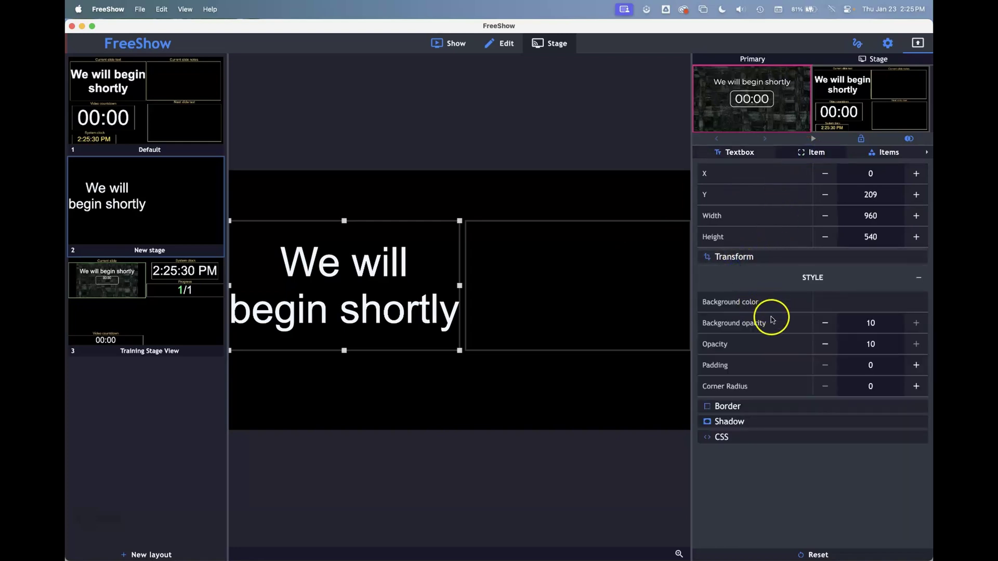
pyautogui.click(740, 407)
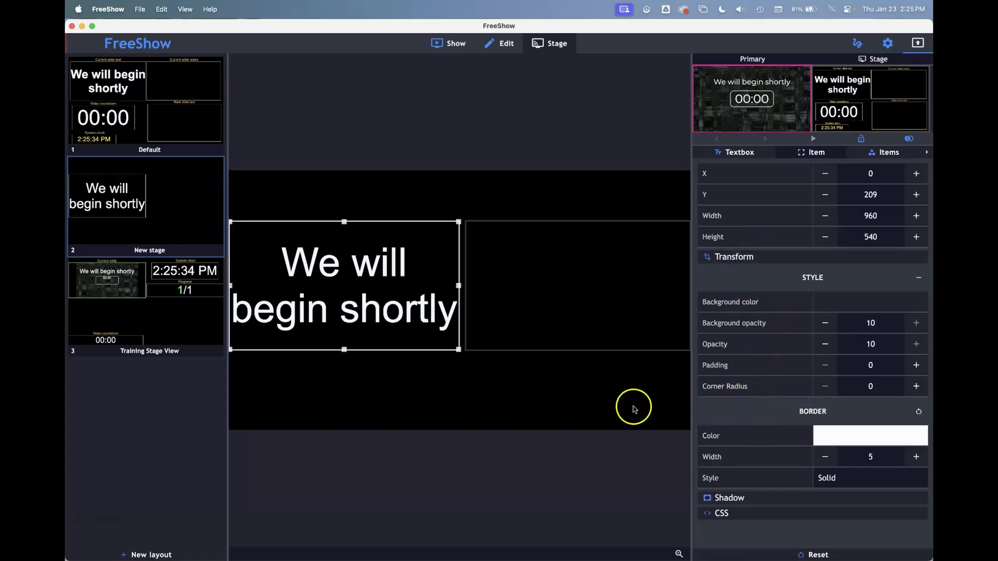
pyautogui.click(844, 439)
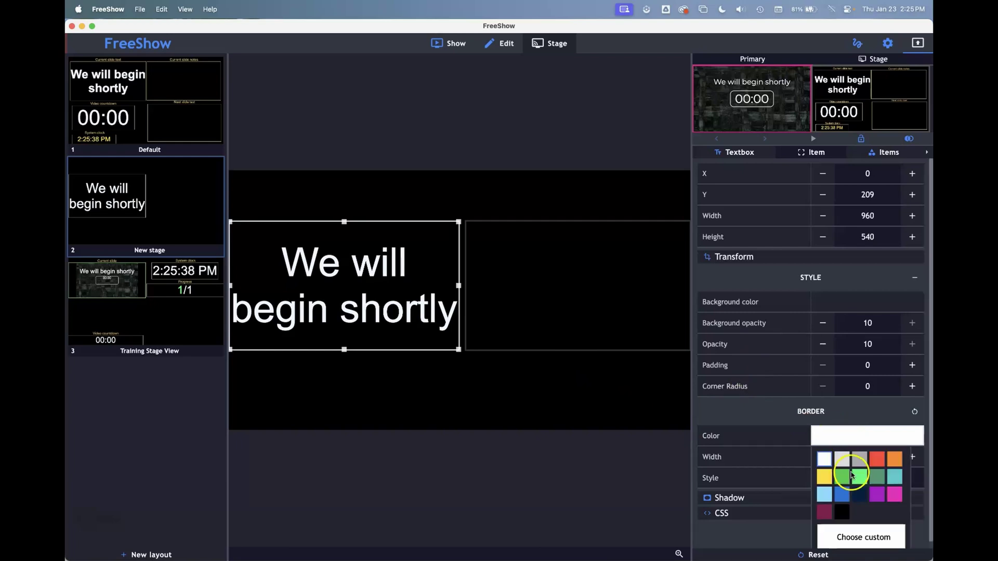
pyautogui.click(825, 477)
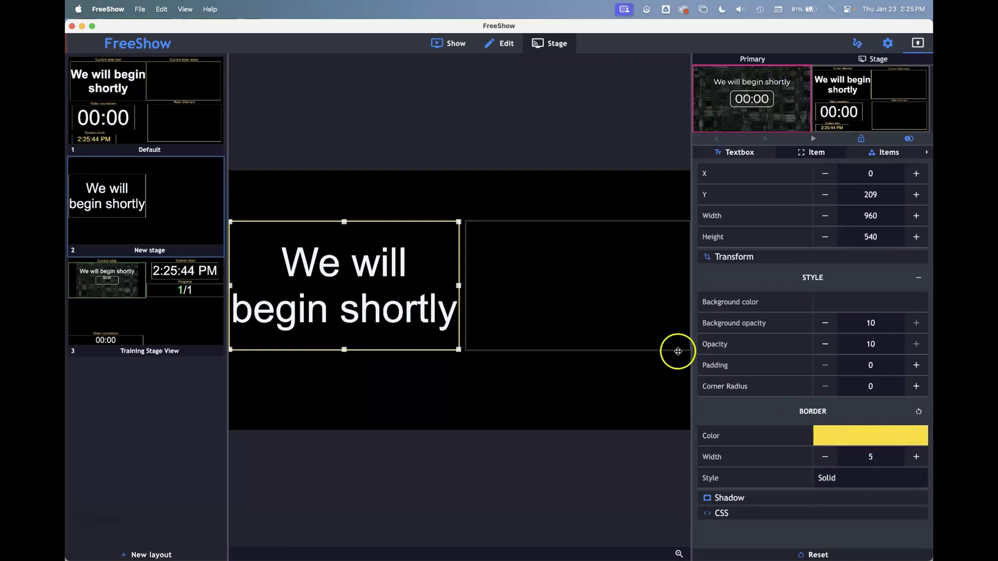
# Set the next slide text box's border colour to red.
pyautogui.click(607, 318)
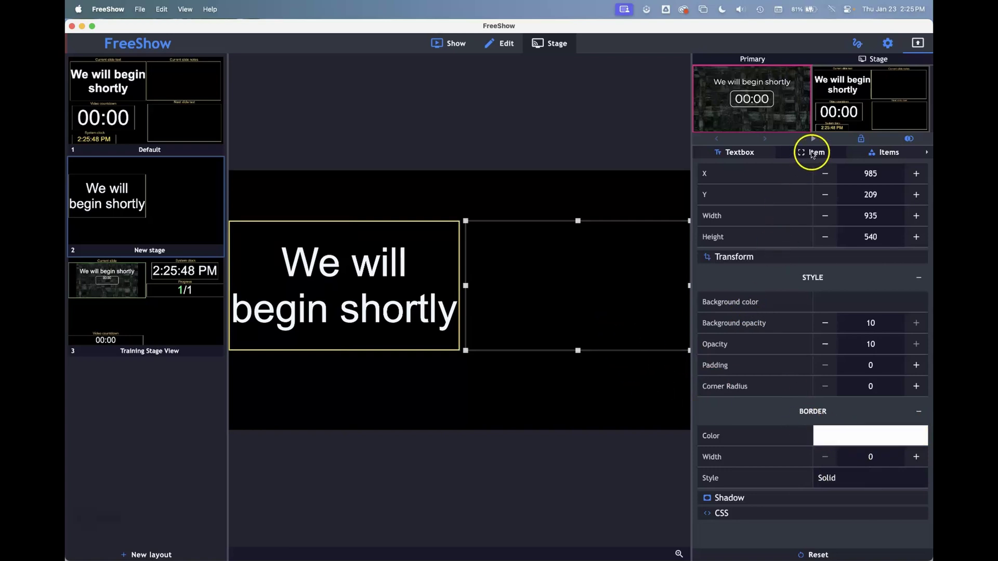
pyautogui.click(831, 435)
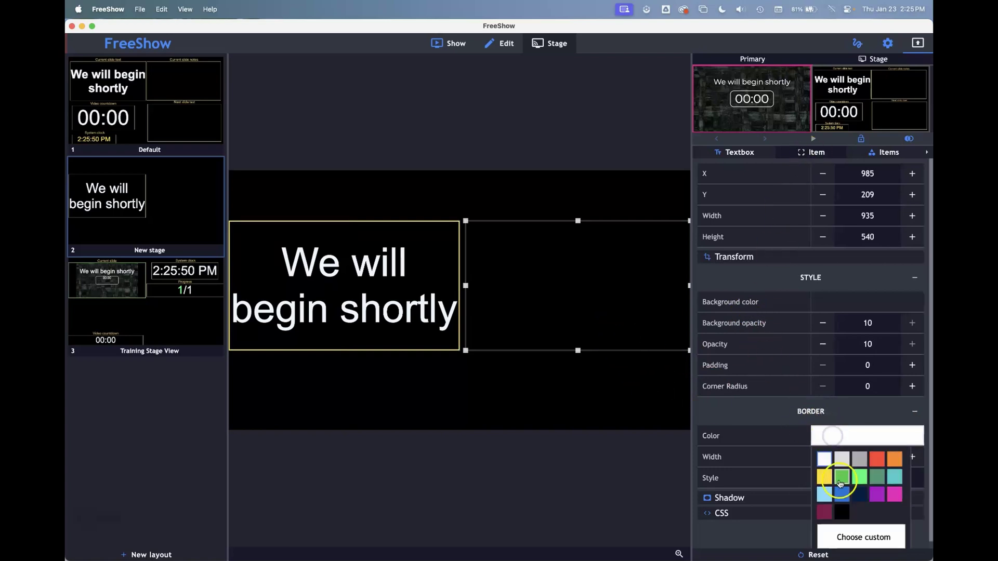
pyautogui.click(876, 460)
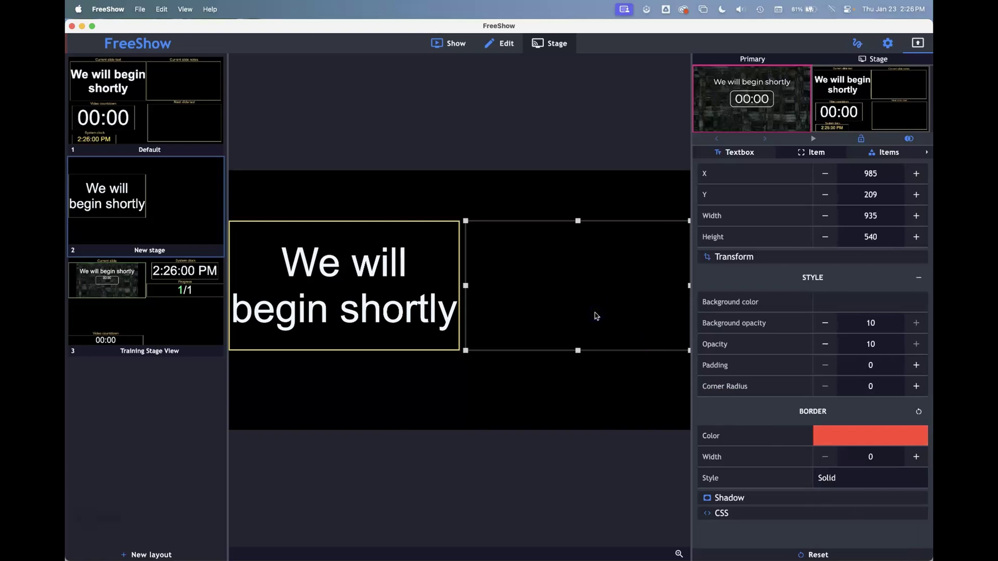
# Send the first Matthew 4,1-11 slide from the Jan. 14, 2025 project live.
pyautogui.click(449, 47)
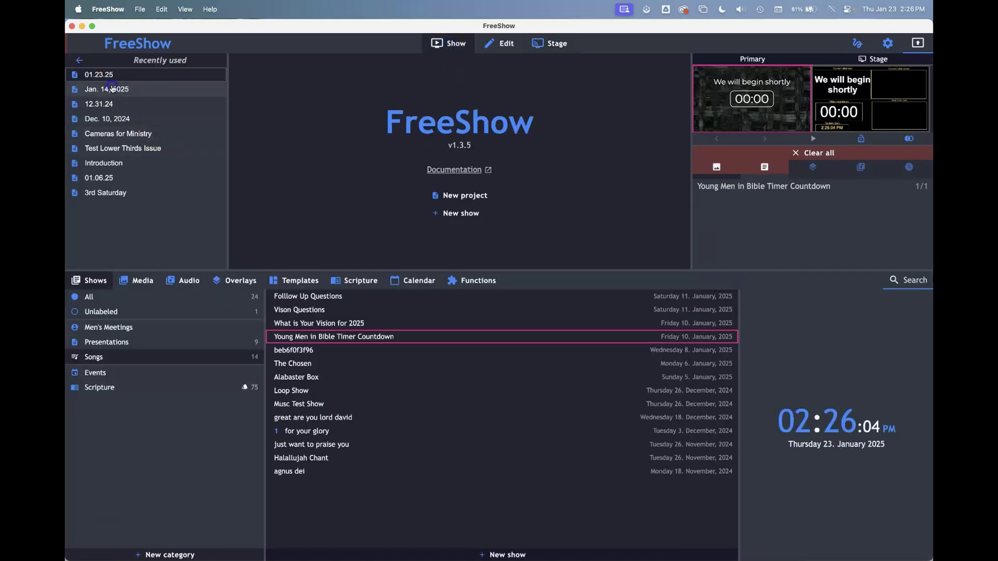
pyautogui.click(112, 88)
pyautogui.click(116, 125)
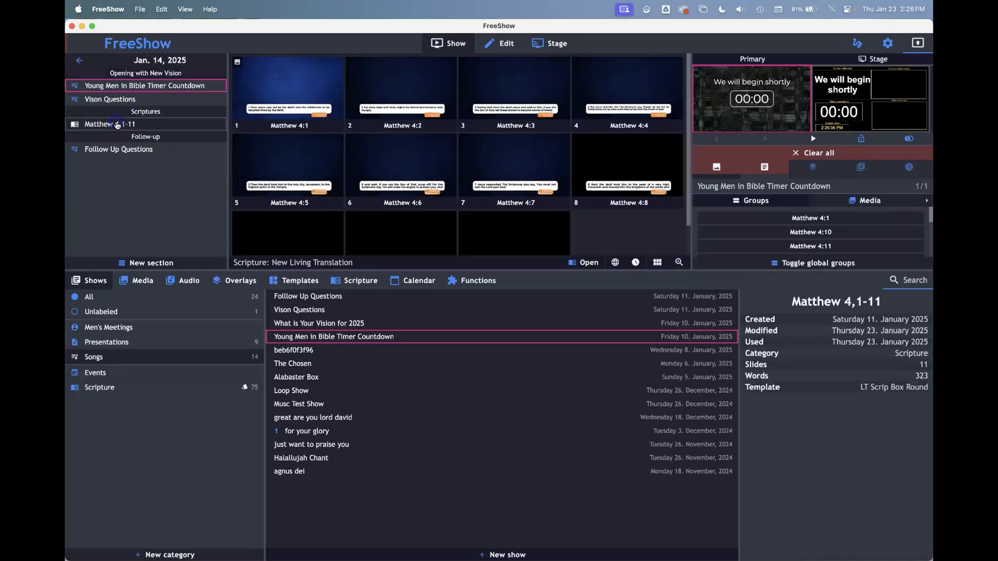
pyautogui.click(282, 101)
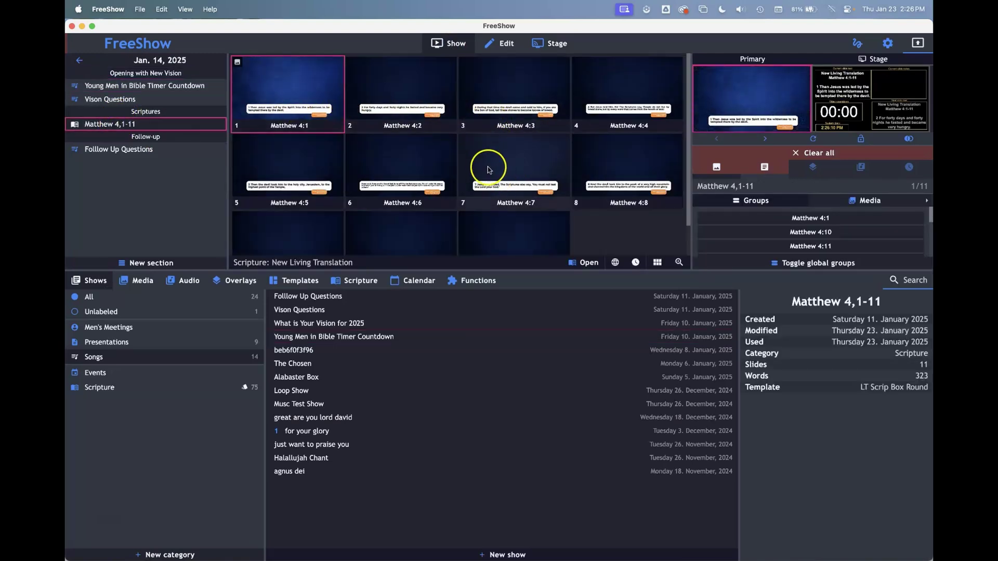
pyautogui.click(551, 43)
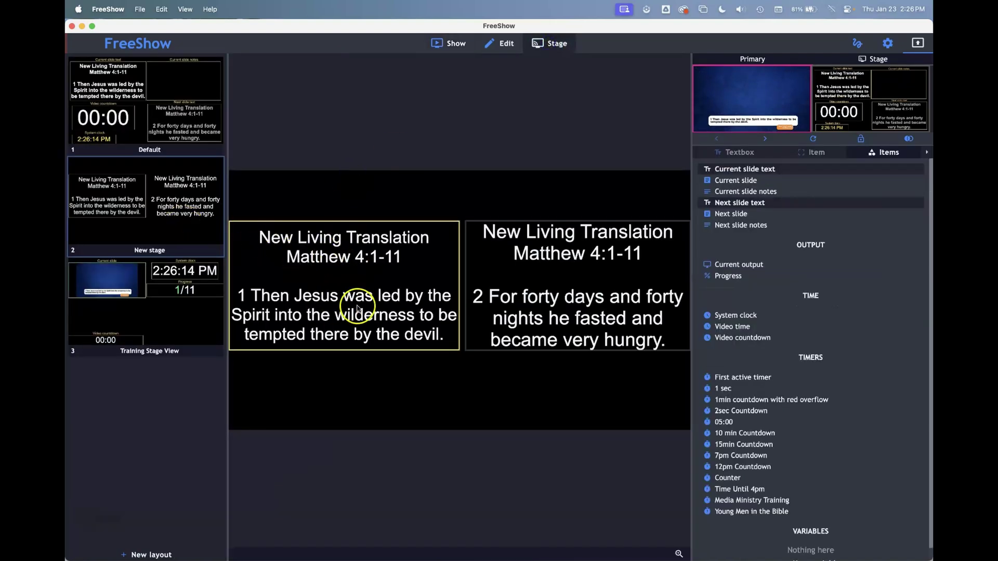
# Set the next slide box's red border width to 5 and nudge it slightly right and down.
pyautogui.click(531, 311)
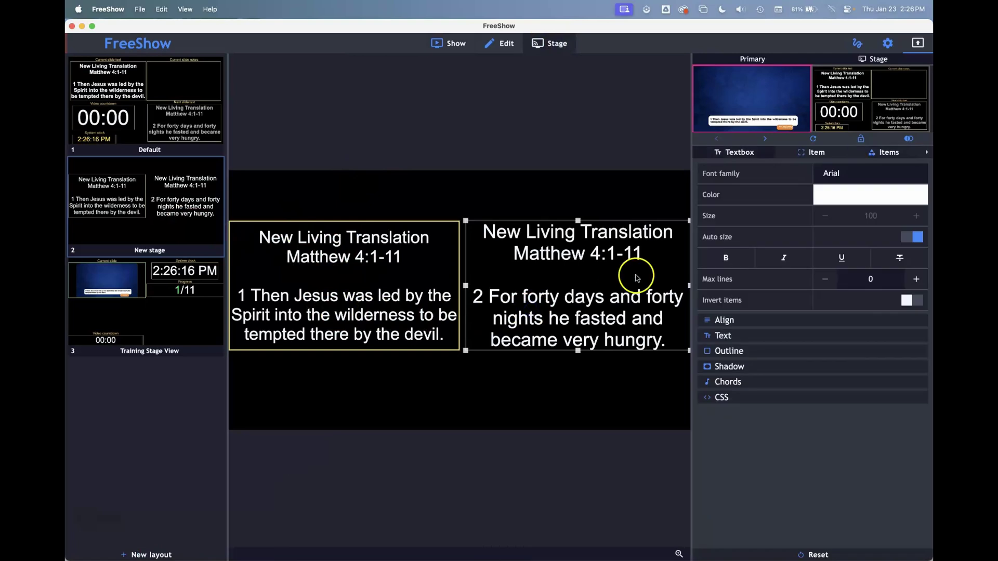
pyautogui.click(810, 153)
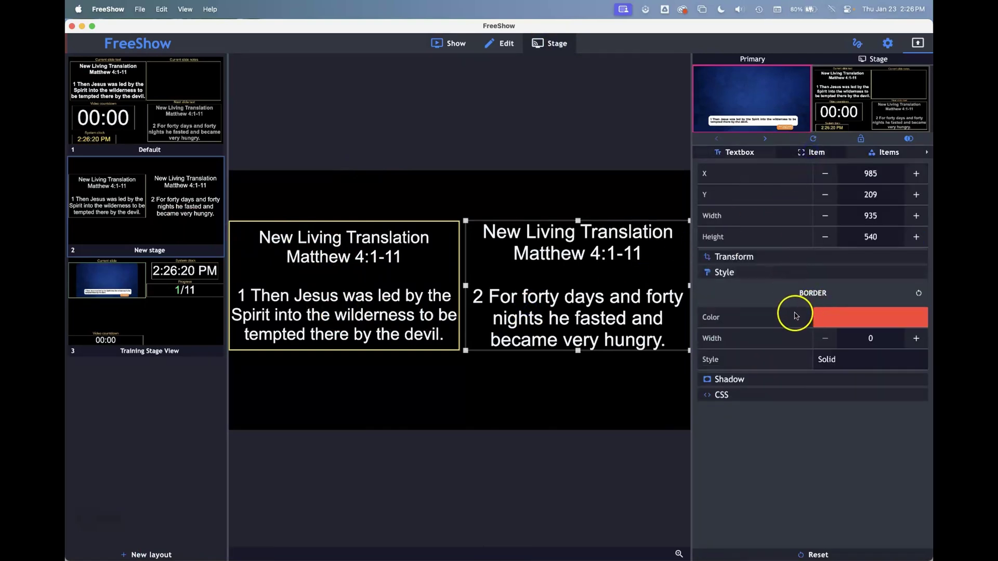
pyautogui.click(917, 340)
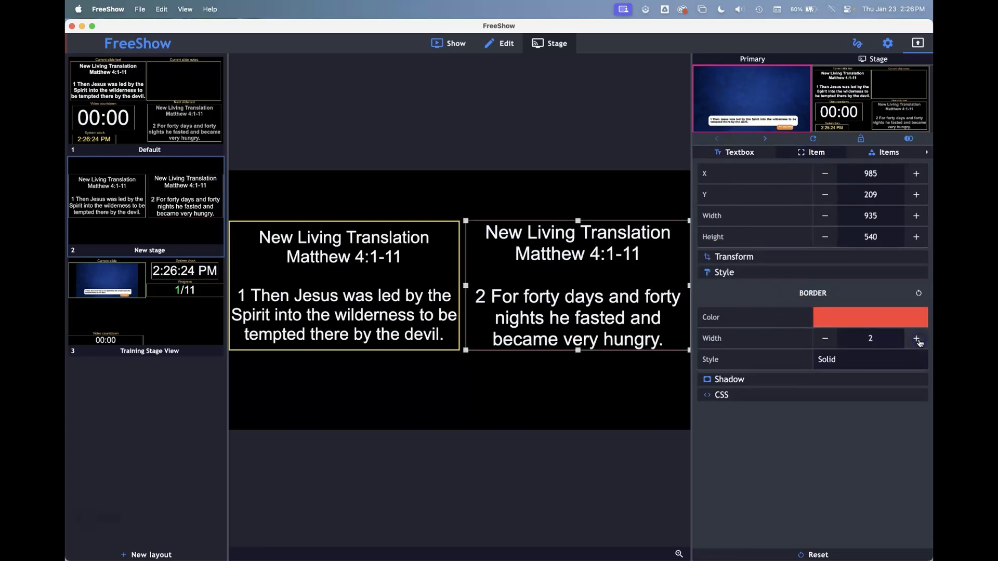
pyautogui.click(916, 339)
pyautogui.click(917, 339)
pyautogui.click(916, 339)
pyautogui.click(917, 340)
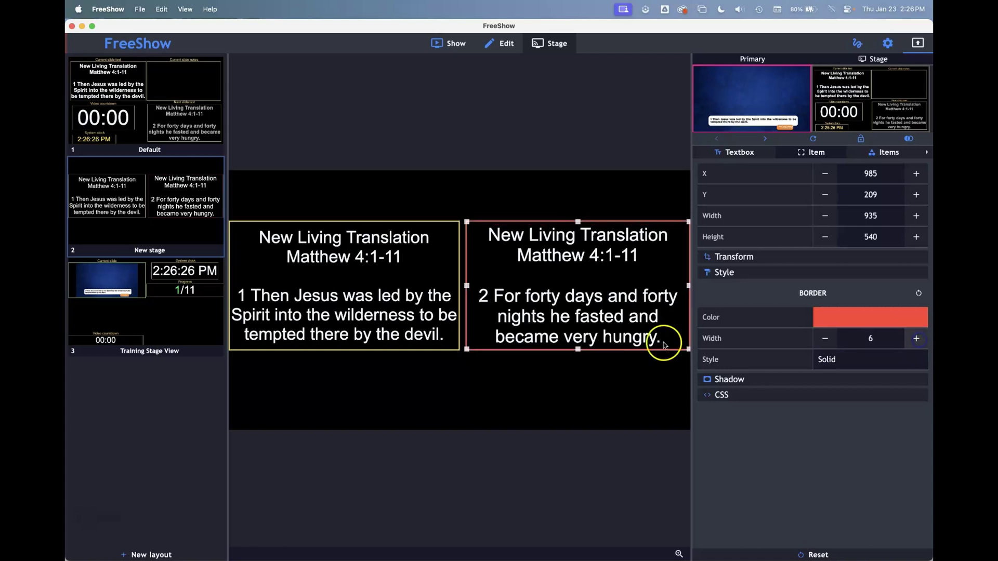
pyautogui.click(406, 312)
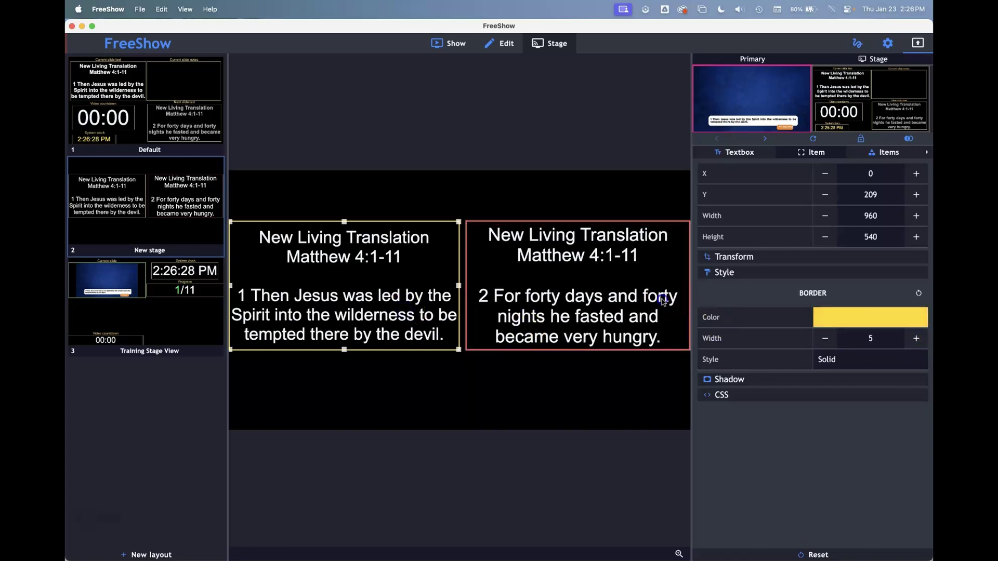
pyautogui.moveTo(660, 299); pyautogui.dragTo(663, 301)
pyautogui.click(825, 339)
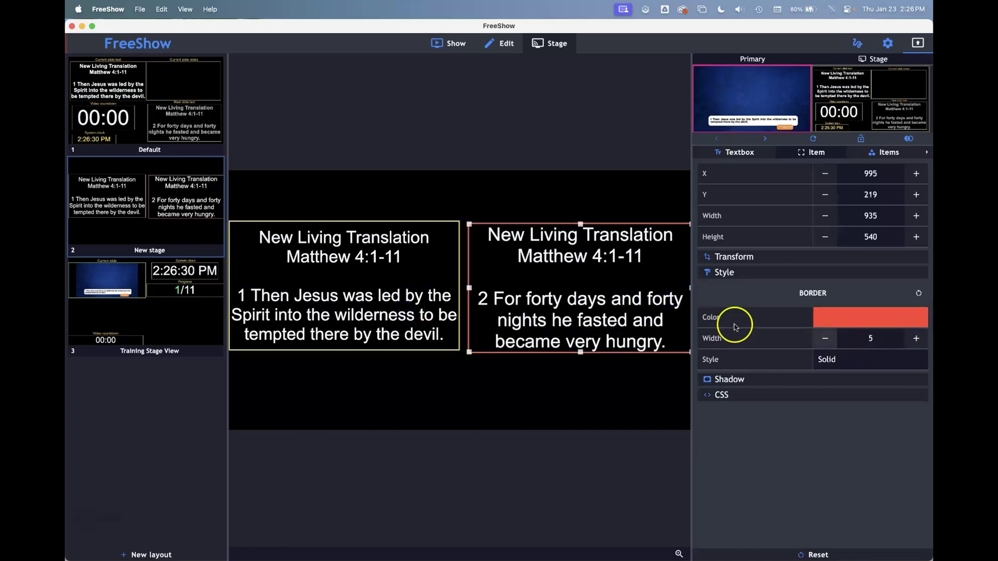
pyautogui.click(591, 204)
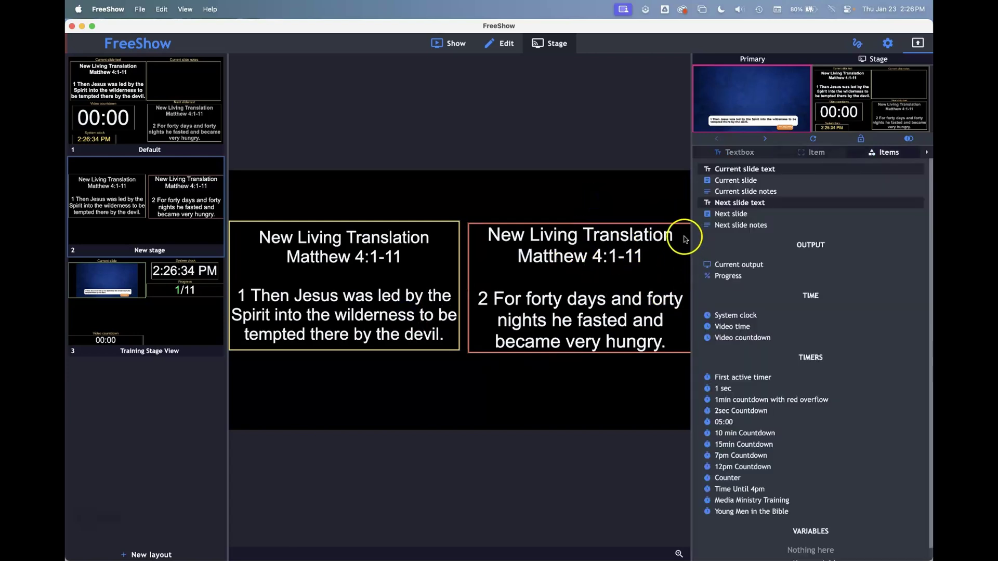
# Drag the next-slide box left until it snaps against the current-slide box's edge.
pyautogui.click(626, 262)
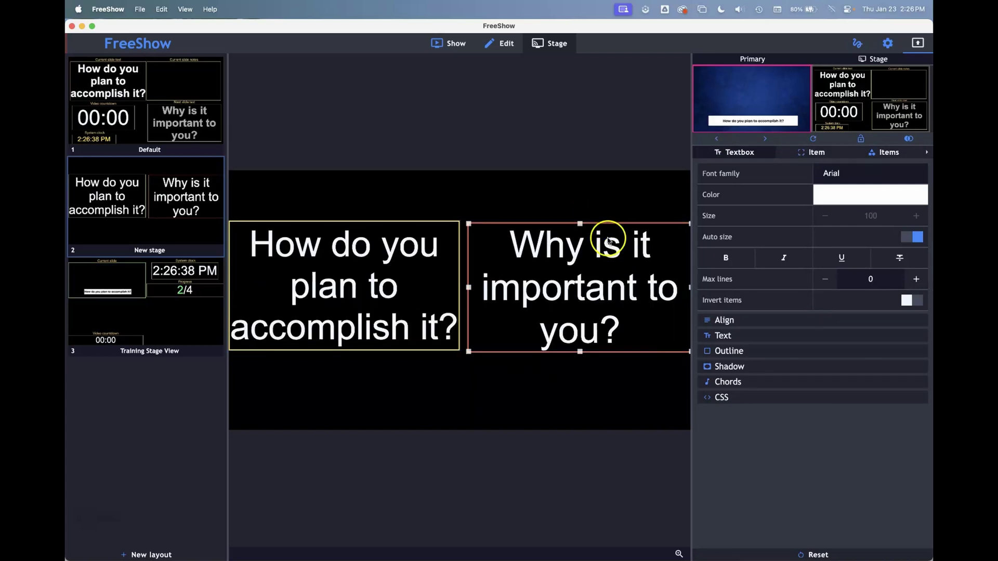
pyautogui.moveTo(606, 238); pyautogui.dragTo(597, 226)
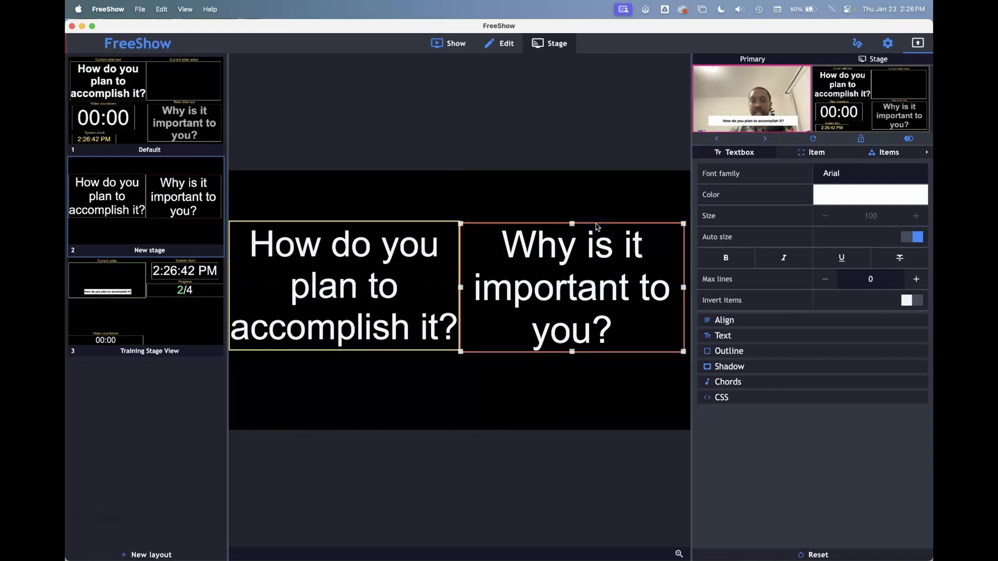
pyautogui.click(400, 264)
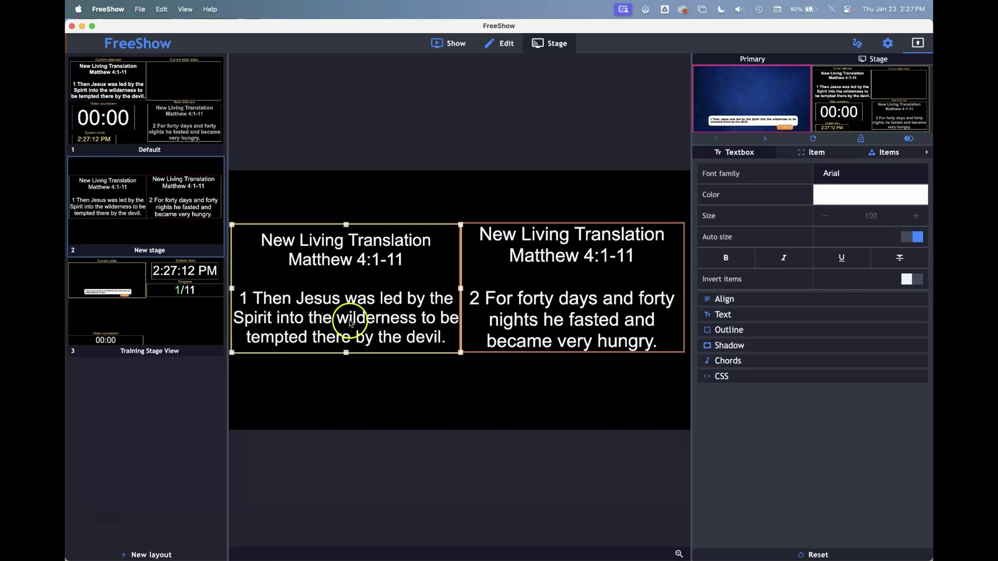
# Place the next-slide box under the current-slide box, widen both, and left-align them.
pyautogui.click(538, 202)
pyautogui.click(538, 235)
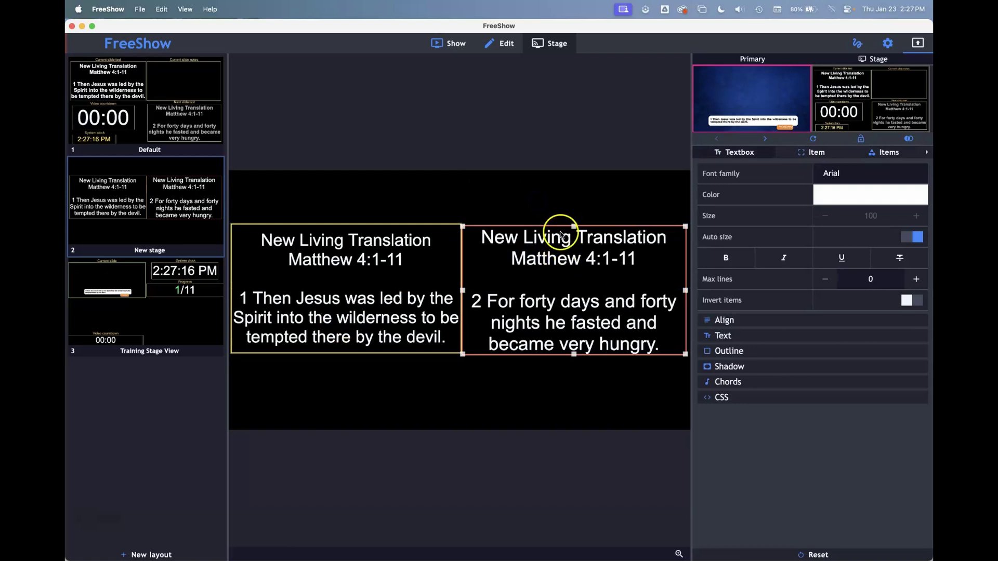
pyautogui.click(877, 154)
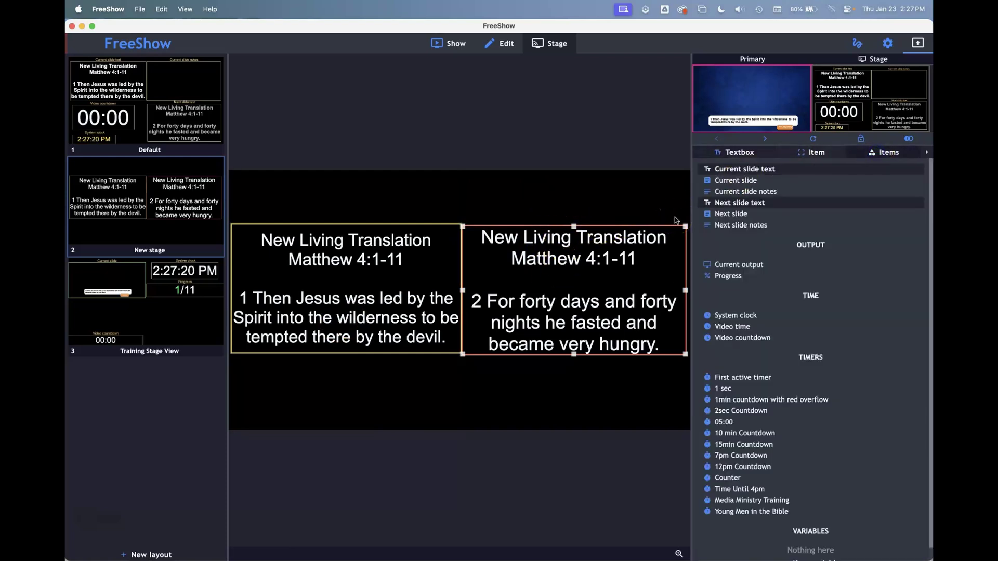
pyautogui.moveTo(380, 291); pyautogui.dragTo(383, 240)
pyautogui.moveTo(533, 325); pyautogui.dragTo(388, 399)
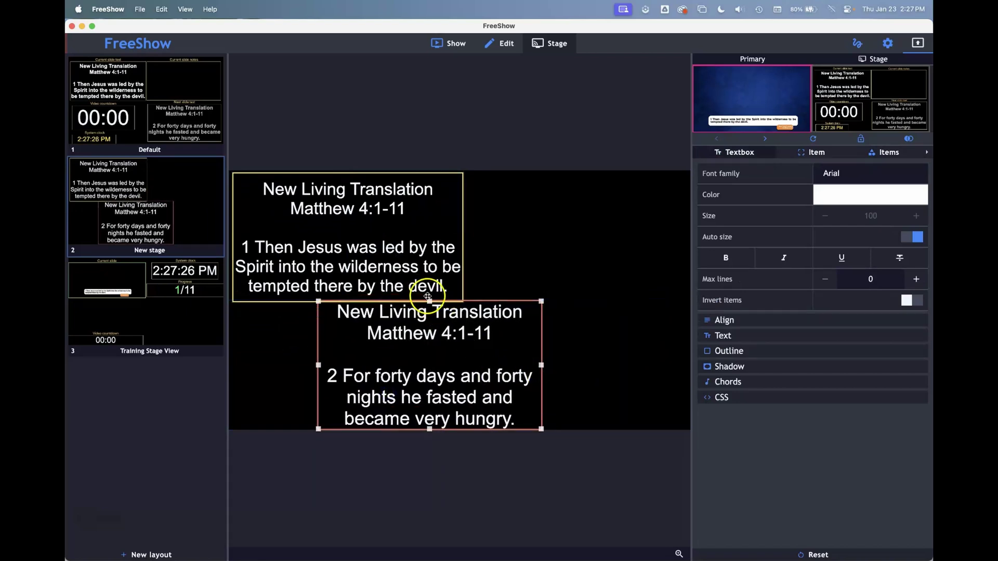
pyautogui.moveTo(429, 300); pyautogui.dragTo(429, 316)
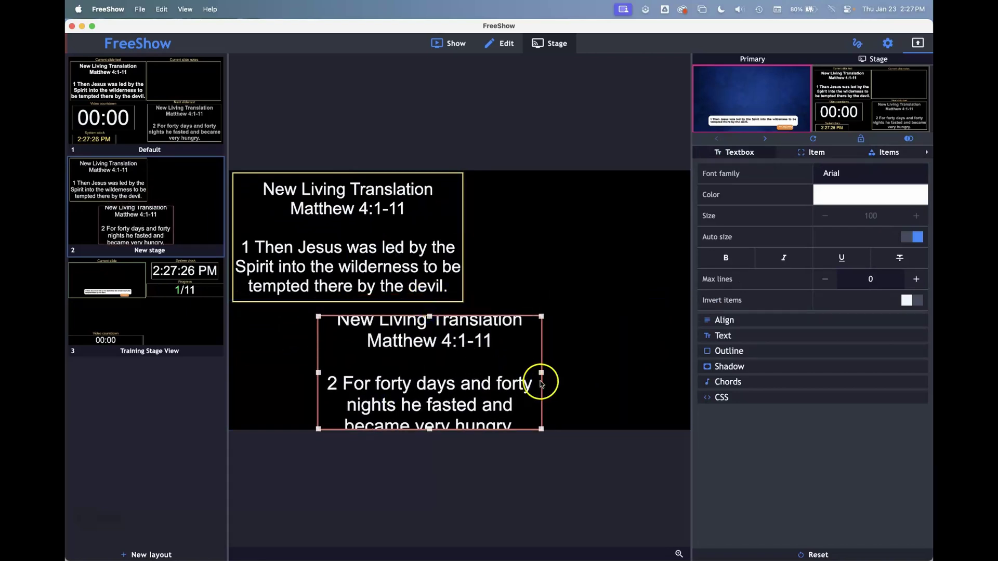
pyautogui.moveTo(541, 375); pyautogui.dragTo(619, 369)
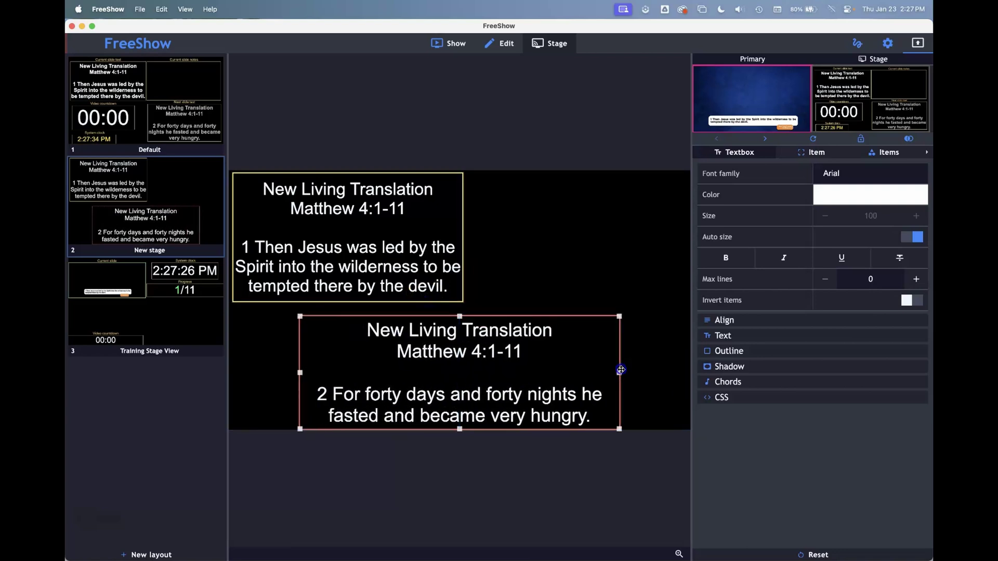
pyautogui.moveTo(435, 240); pyautogui.dragTo(616, 245)
pyautogui.moveTo(430, 256); pyautogui.dragTo(366, 259)
pyautogui.moveTo(450, 388); pyautogui.dragTo(394, 385)
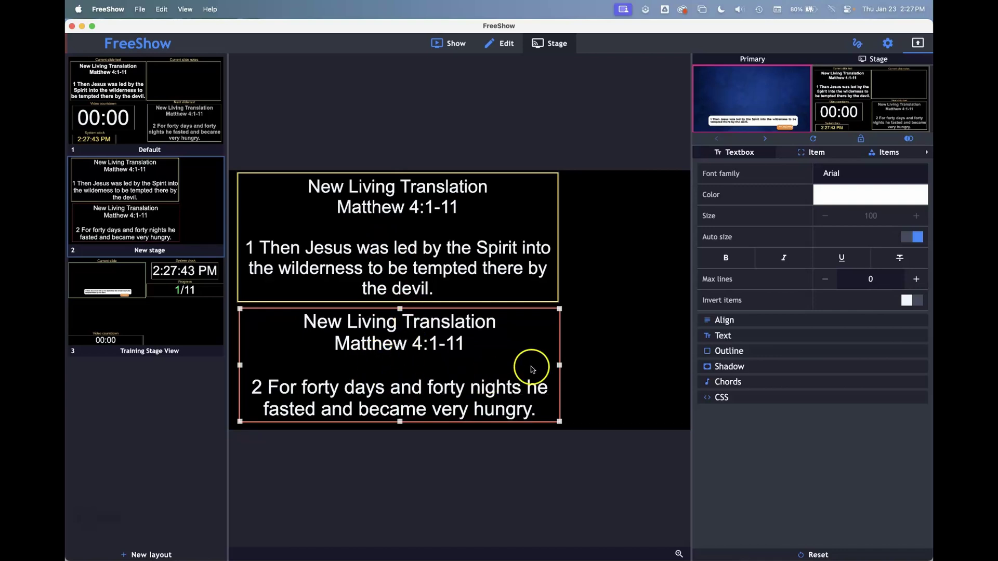
# Nudge the upper current-slide text box slightly to the right.
pyautogui.click(889, 156)
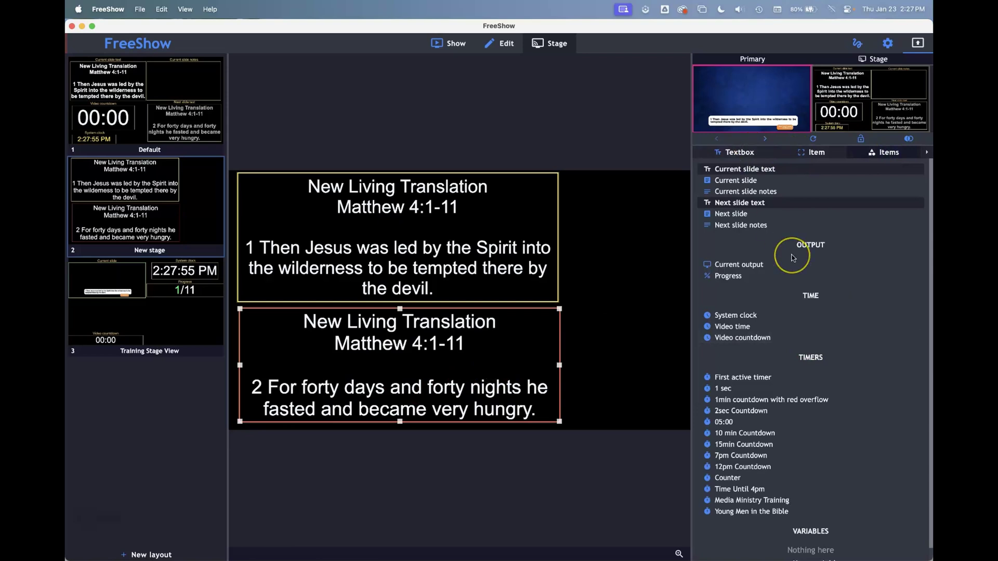
pyautogui.scroll(-1, 792, 259)
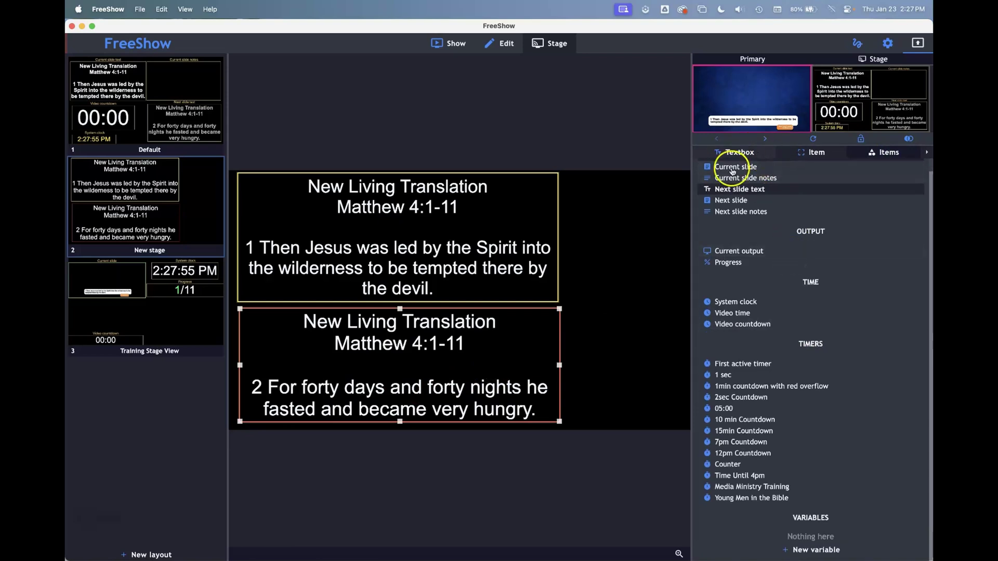
pyautogui.click(524, 230)
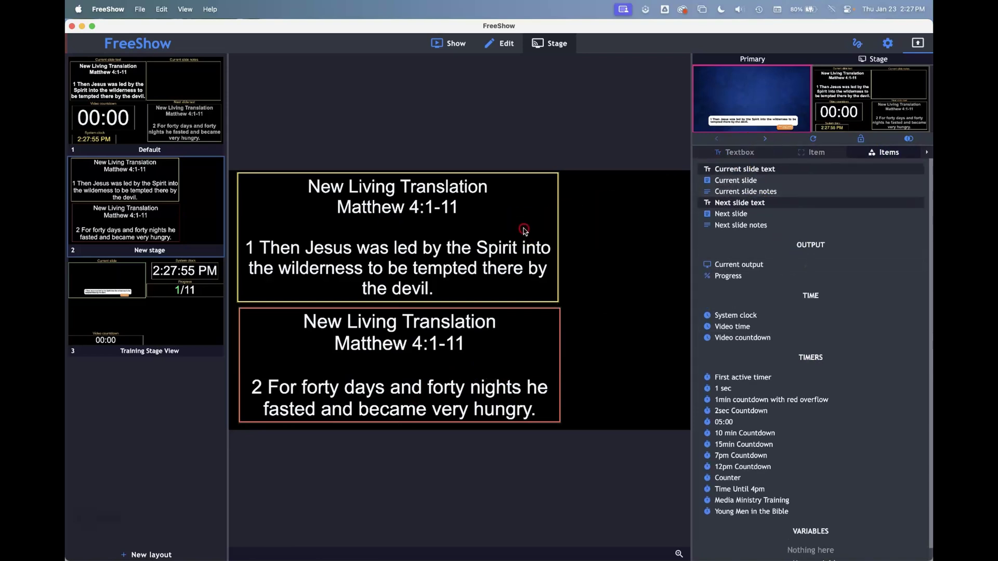
pyautogui.click(538, 259)
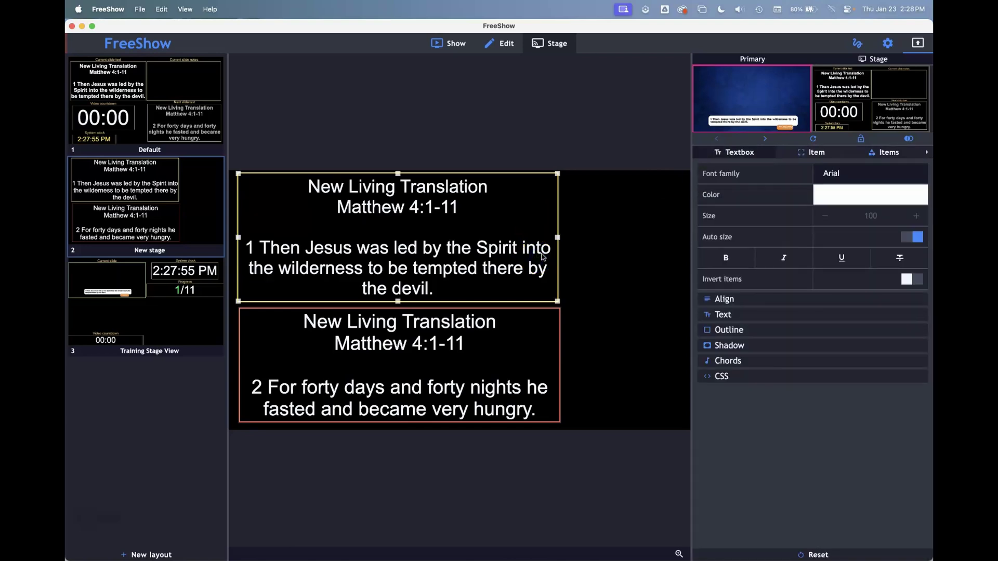
pyautogui.press('Escape')
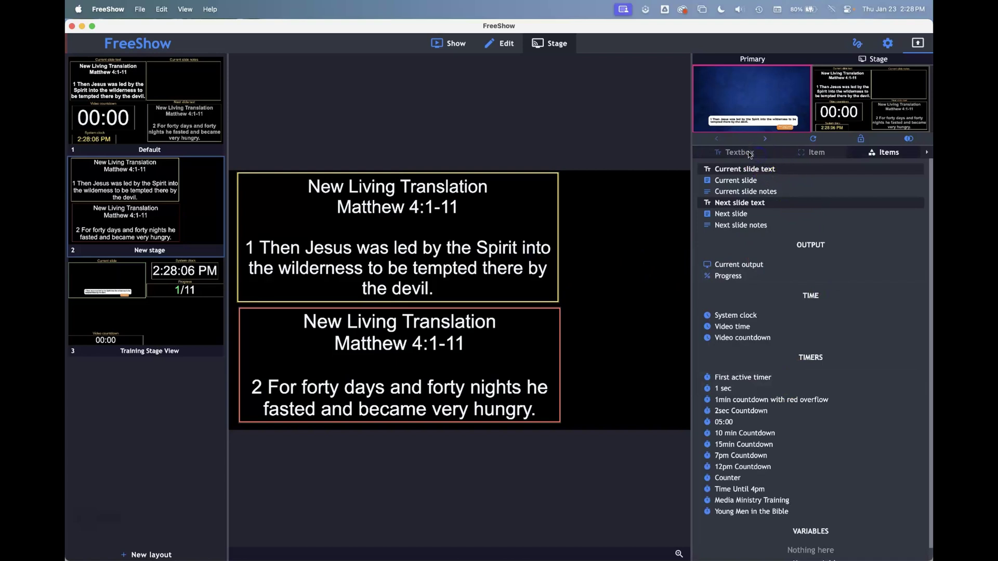
pyautogui.click(830, 157)
pyautogui.moveTo(482, 227); pyautogui.dragTo(486, 227)
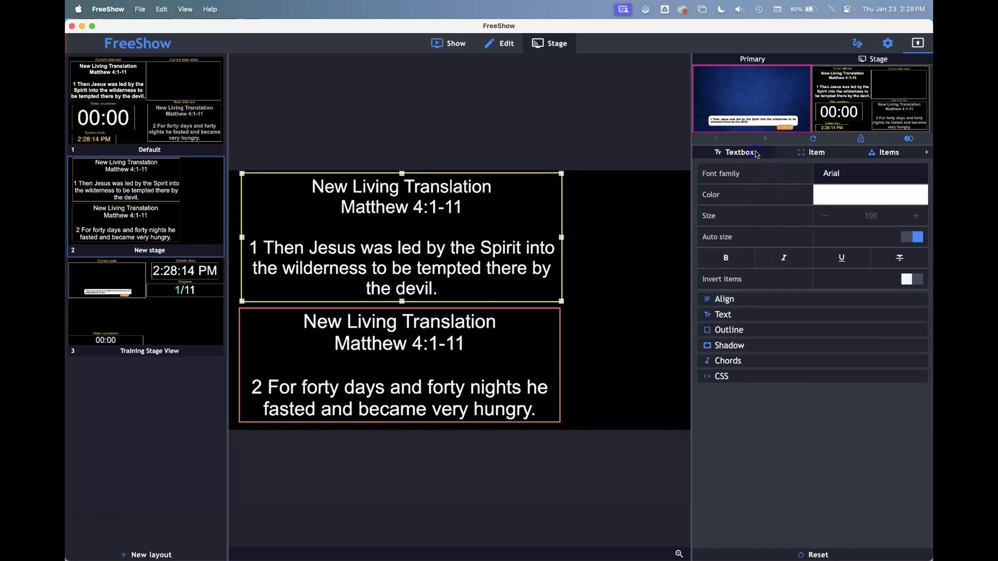
# Try a corner radius of 5 on the current-slide box, then set it back to 0.
pyautogui.click(809, 151)
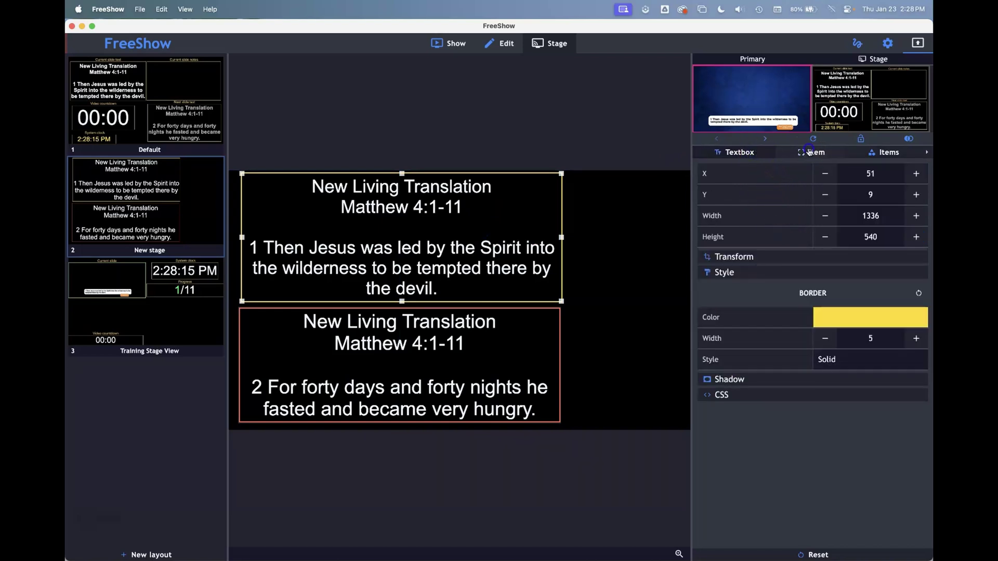
pyautogui.click(775, 258)
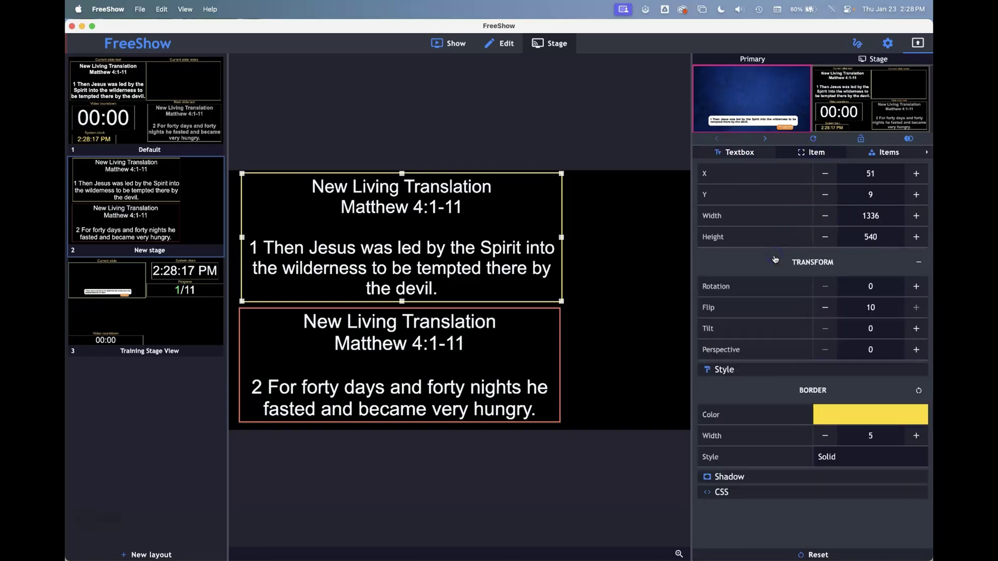
pyautogui.click(771, 371)
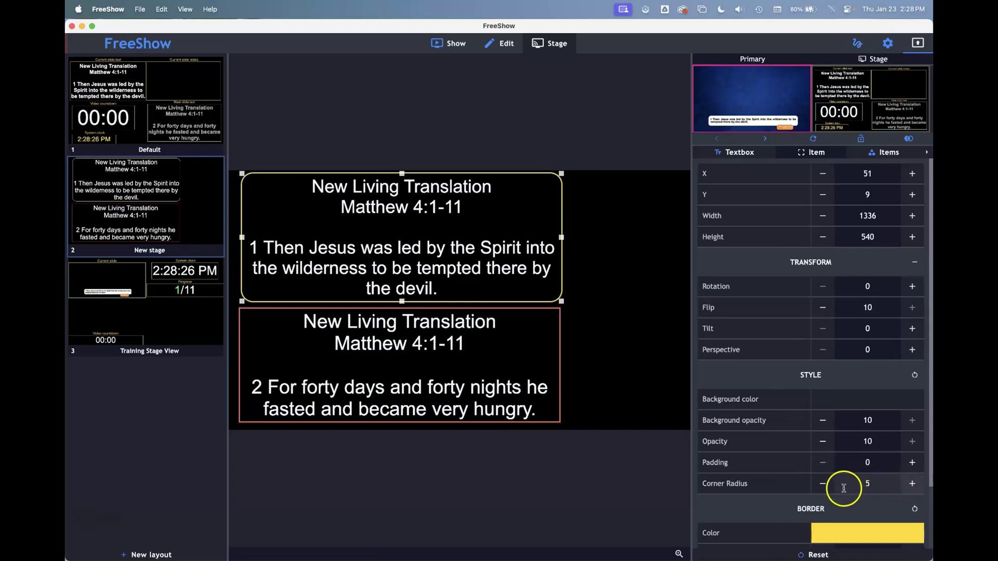
pyautogui.click(823, 484)
pyautogui.scroll(-3, 827, 487)
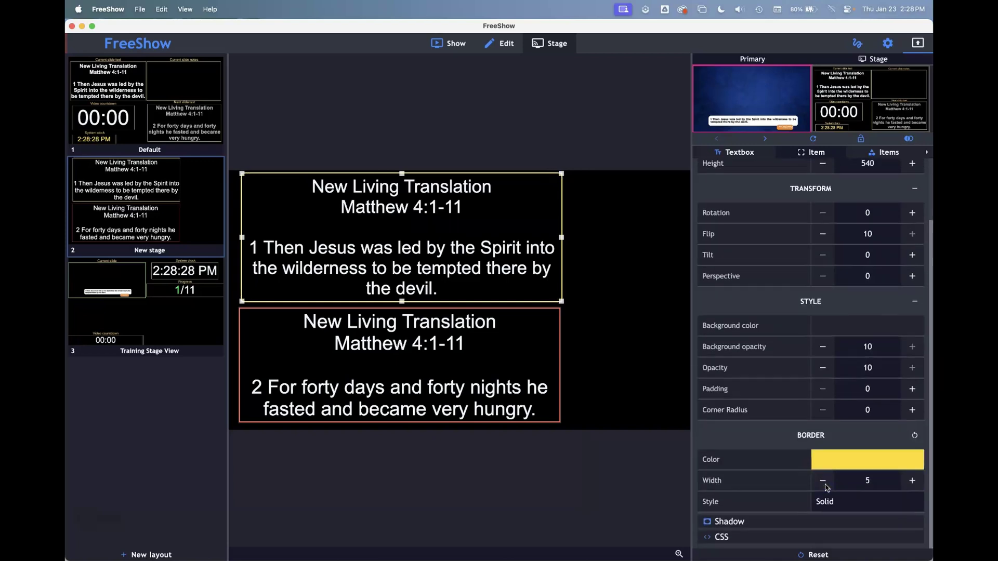
pyautogui.moveTo(777, 497)
pyautogui.mouseDown()
pyautogui.moveTo(757, 510)
pyautogui.moveTo(762, 494)
pyautogui.mouseUp()
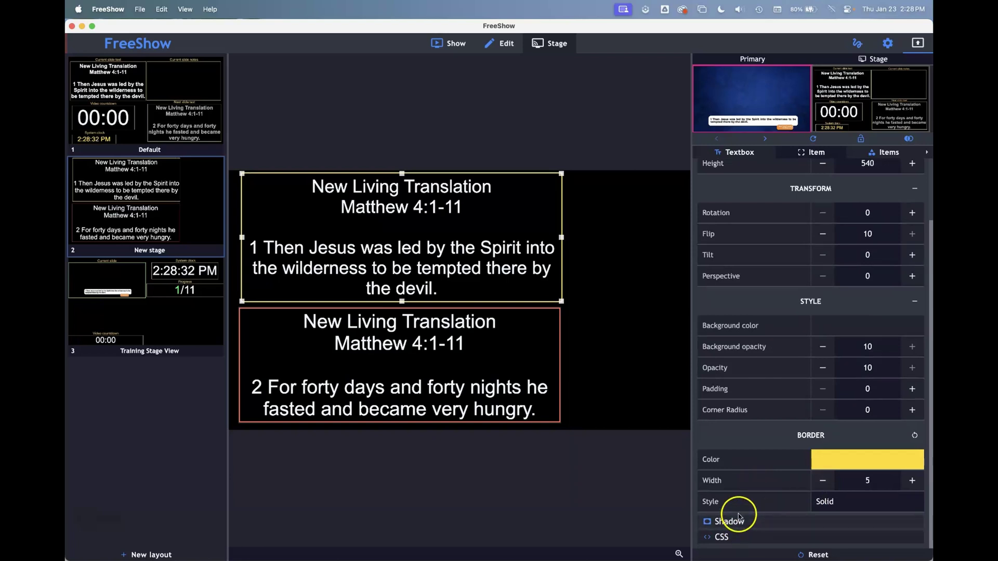
pyautogui.click(740, 153)
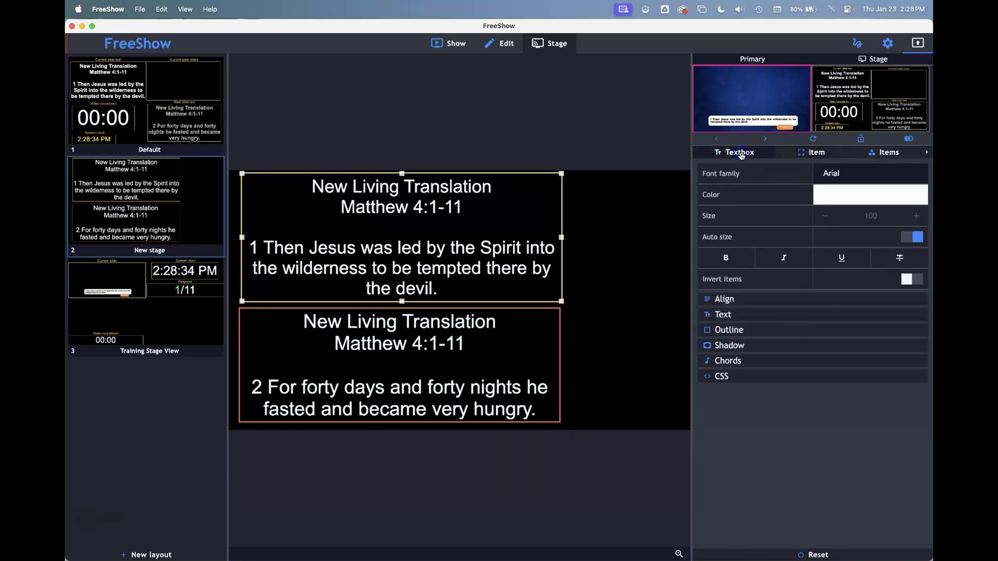
# Try left and right alignment on the upper box, keep it centred, then view the Slide settings.
pyautogui.moveTo(766, 239)
pyautogui.mouseDown()
pyautogui.moveTo(771, 269)
pyautogui.moveTo(780, 238)
pyautogui.moveTo(918, 236)
pyautogui.moveTo(717, 319)
pyautogui.moveTo(724, 303)
pyautogui.moveTo(741, 333)
pyautogui.moveTo(818, 328)
pyautogui.mouseUp()
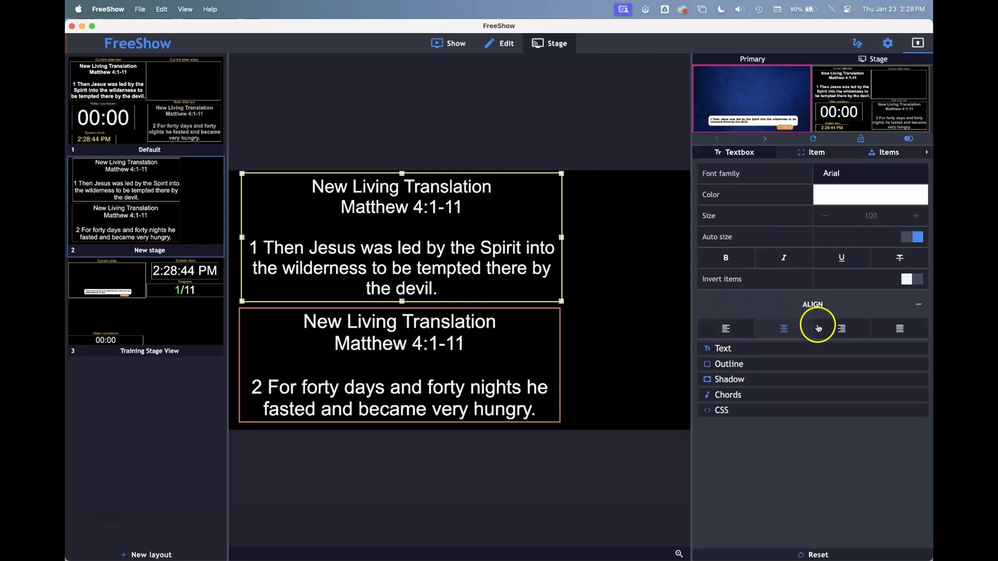
pyautogui.click(741, 329)
pyautogui.click(828, 326)
pyautogui.click(783, 329)
pyautogui.click(738, 351)
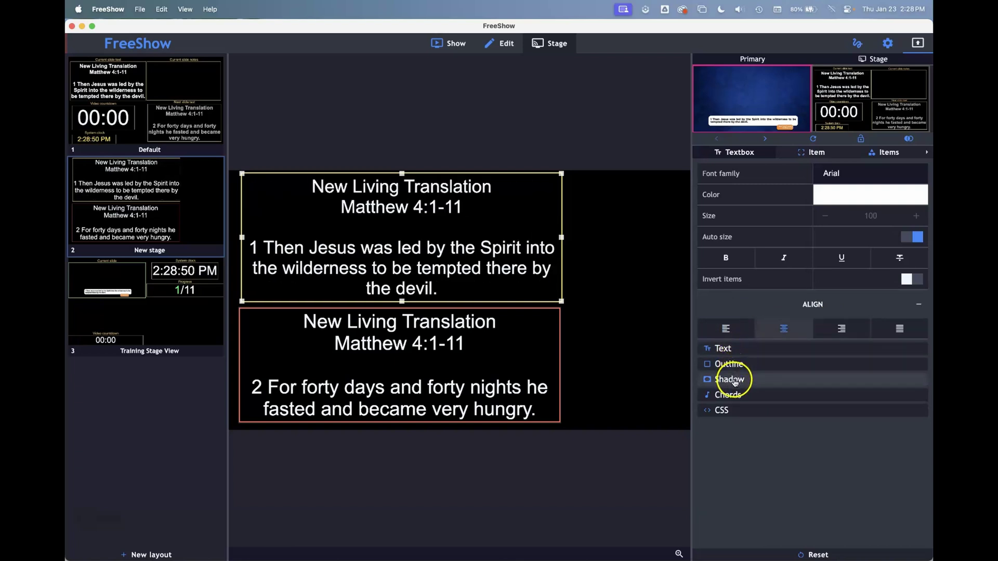
pyautogui.click(927, 153)
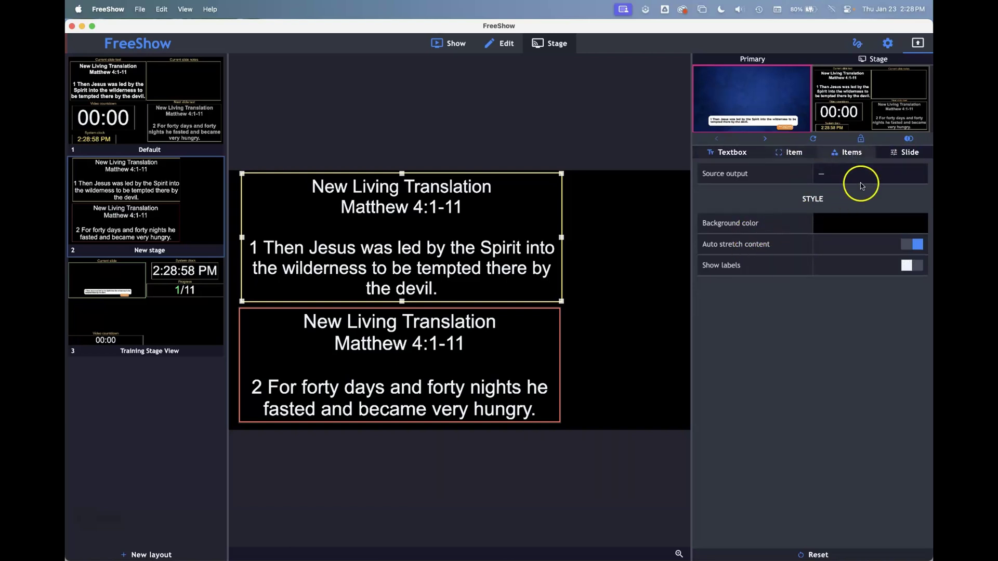
# Turn on item labels and shorten both text boxes from the top so the captions fit.
pyautogui.click(910, 268)
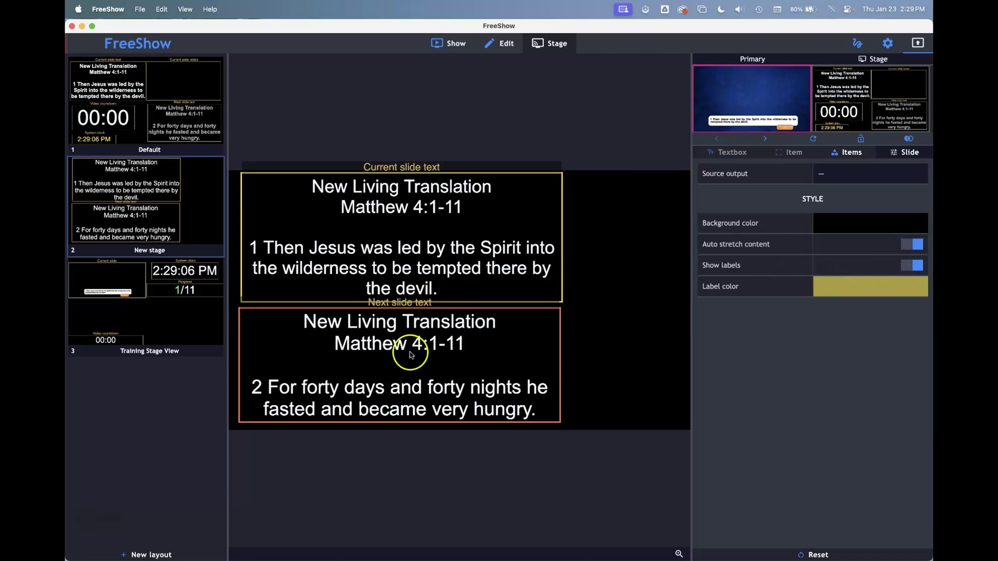
pyautogui.click(434, 326)
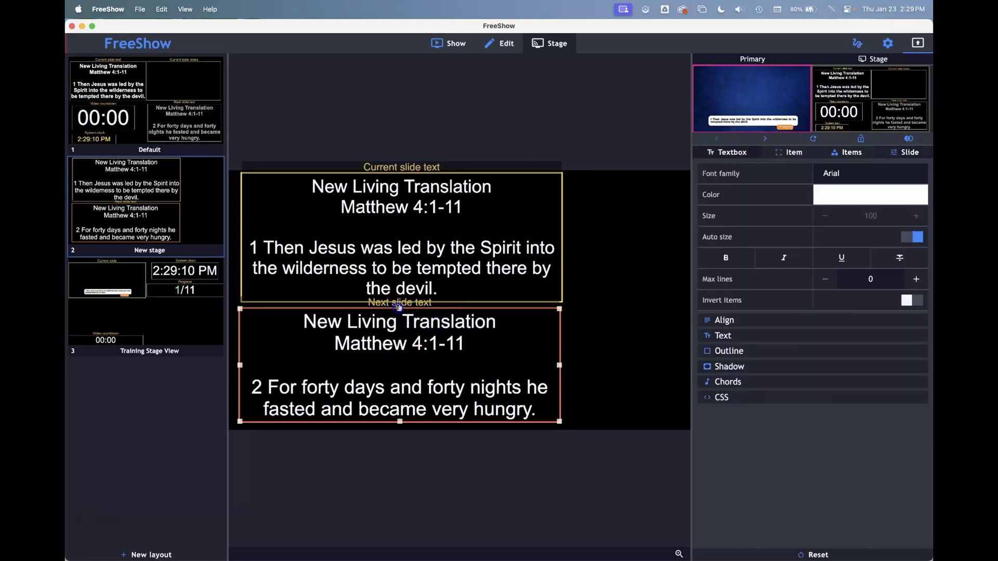
pyautogui.moveTo(399, 308); pyautogui.dragTo(399, 314)
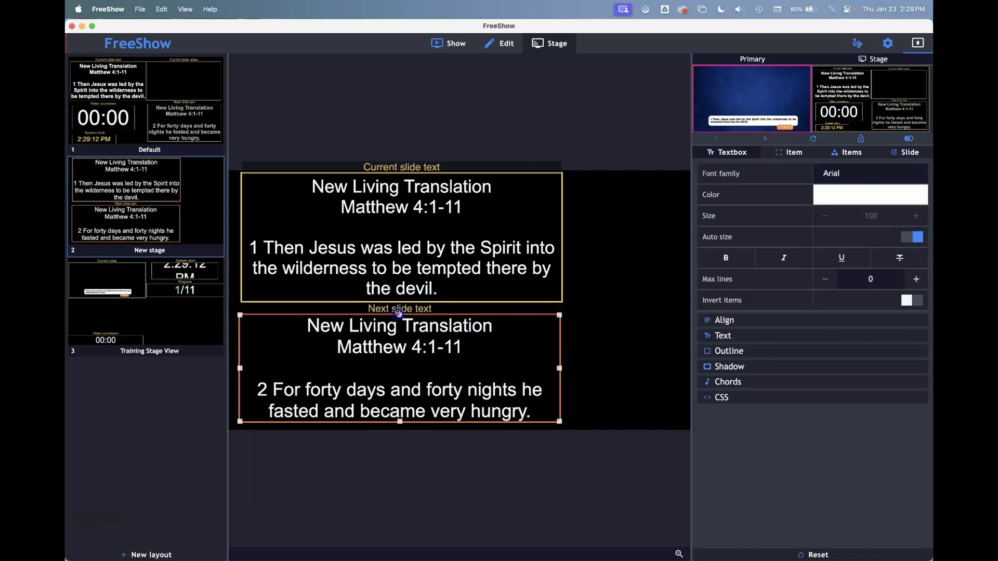
pyautogui.click(396, 223)
pyautogui.moveTo(401, 173); pyautogui.dragTo(401, 186)
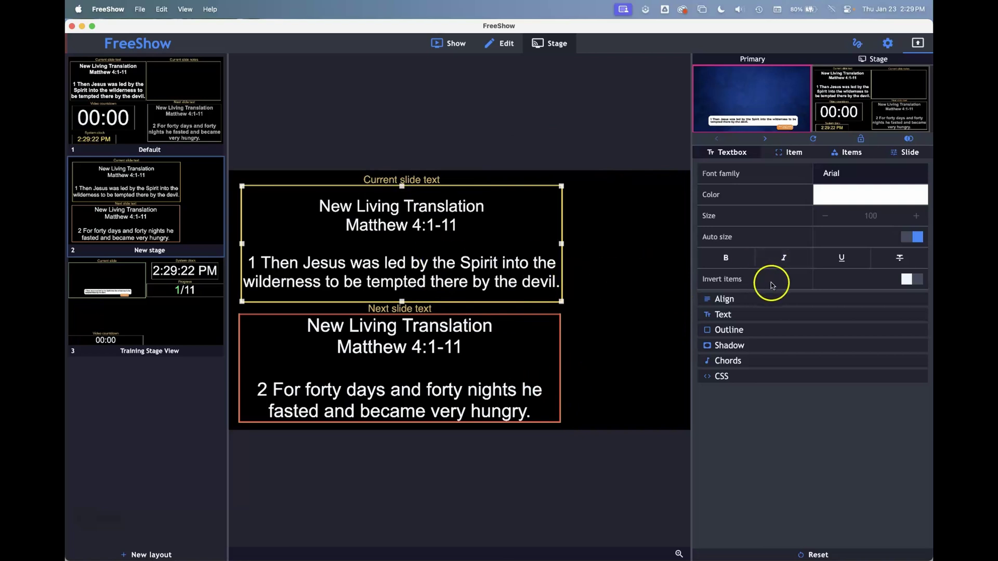
pyautogui.click(904, 153)
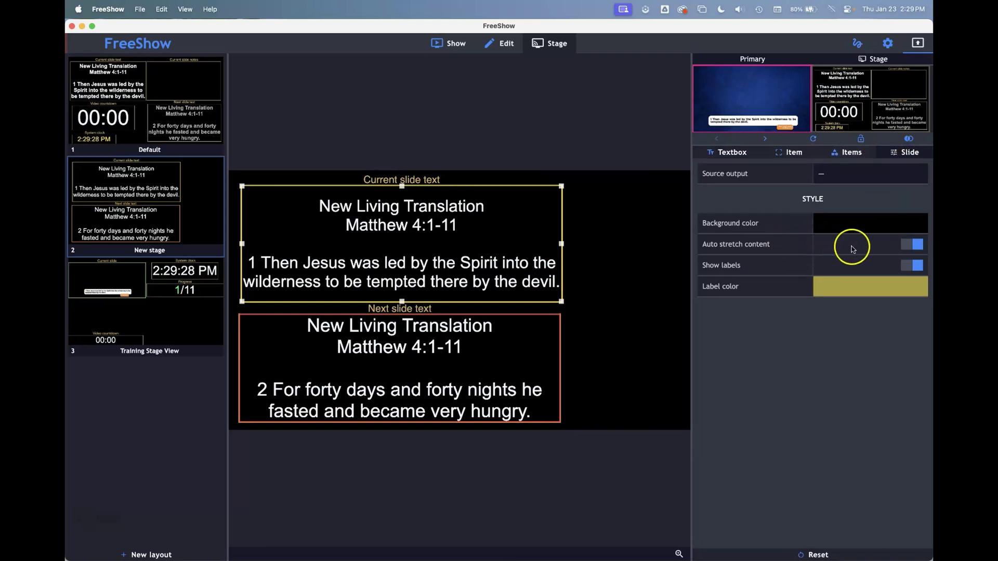
pyautogui.click(843, 291)
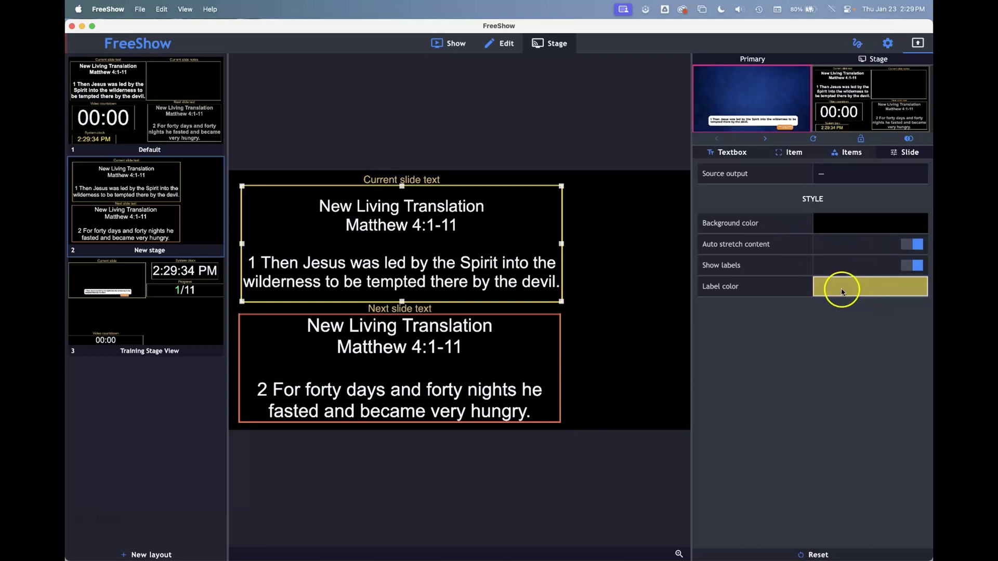
pyautogui.click(830, 221)
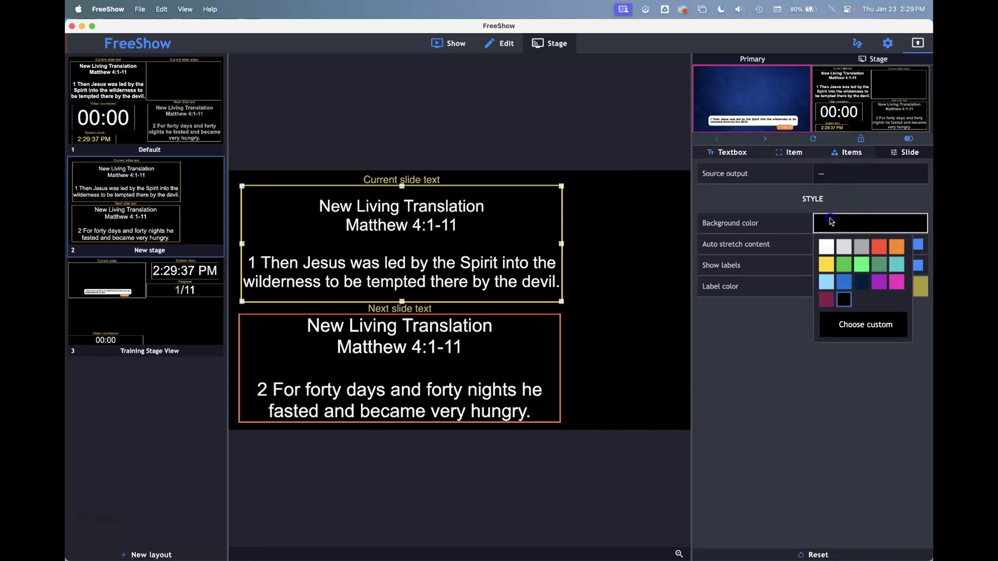
pyautogui.click(825, 244)
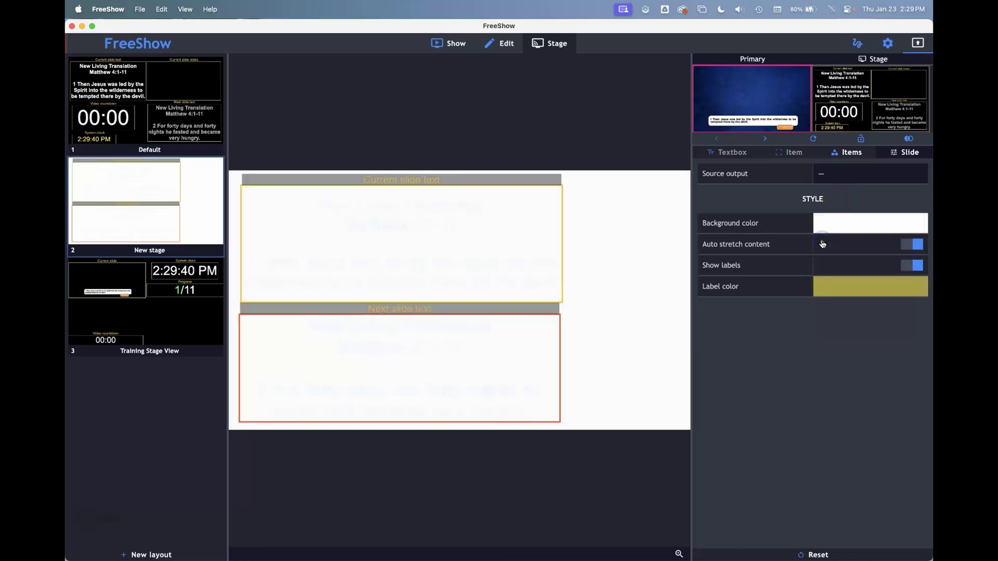
pyautogui.click(827, 232)
pyautogui.click(830, 227)
pyautogui.click(845, 285)
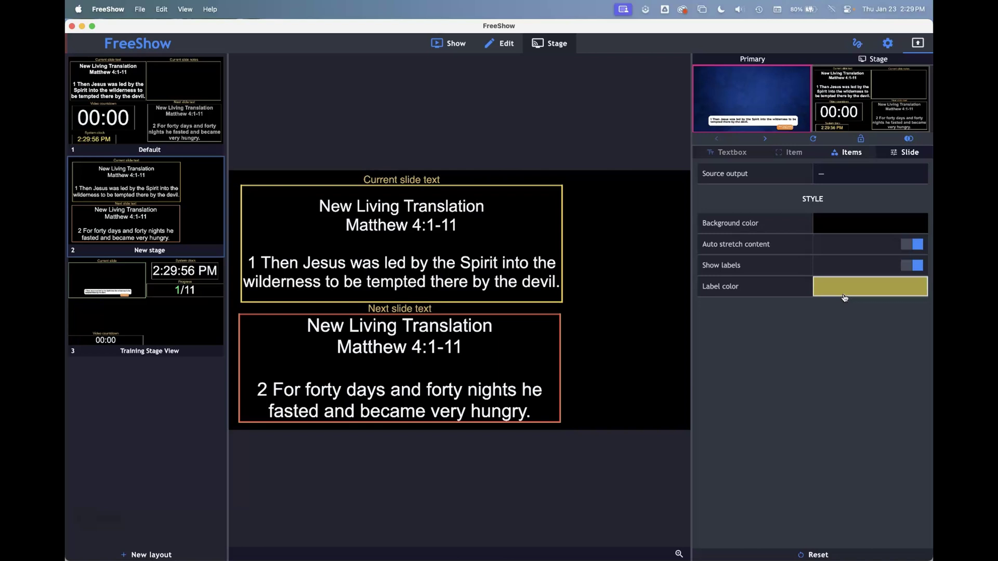
# Show the Items list of available stage items in the right panel.
pyautogui.click(907, 340)
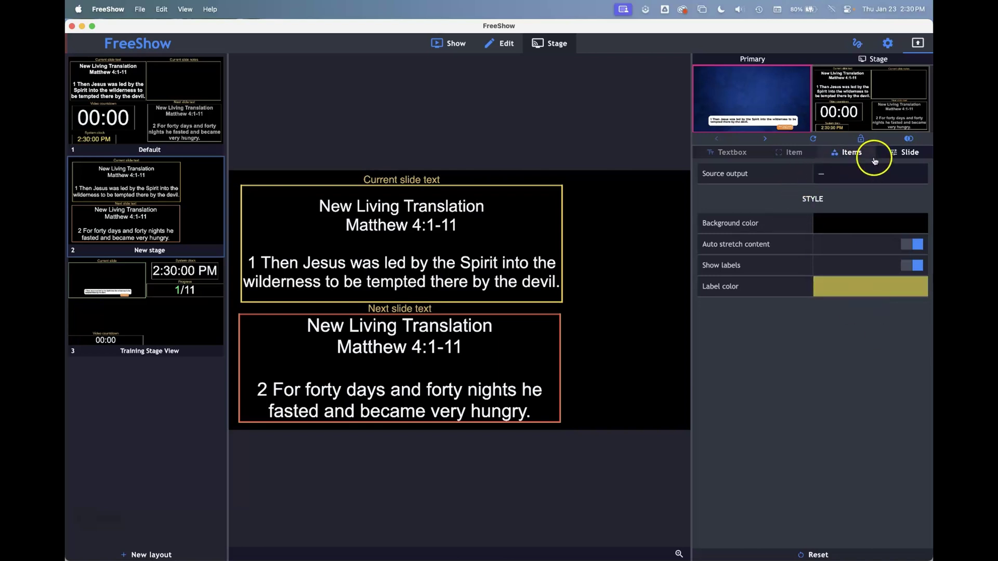
pyautogui.click(855, 153)
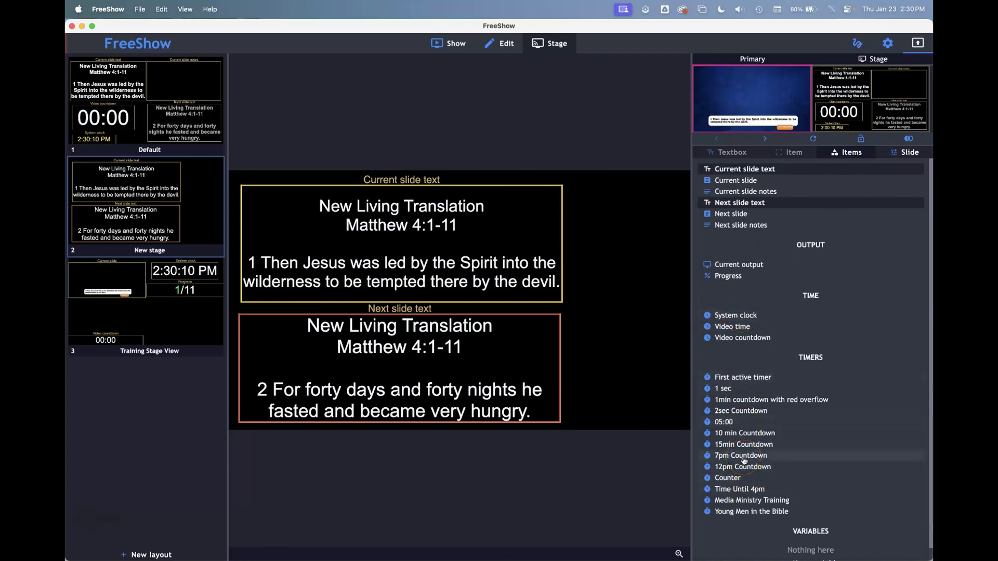
pyautogui.click(733, 442)
pyautogui.click(729, 457)
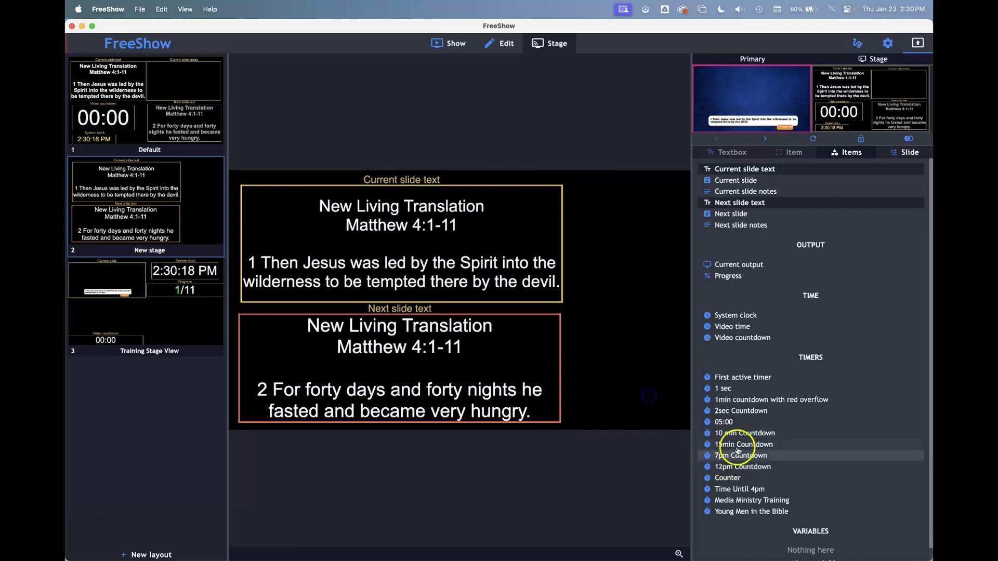
# Add the 7pm Countdown timer to the stage and adjust the current slide text box position.
pyautogui.click(725, 456)
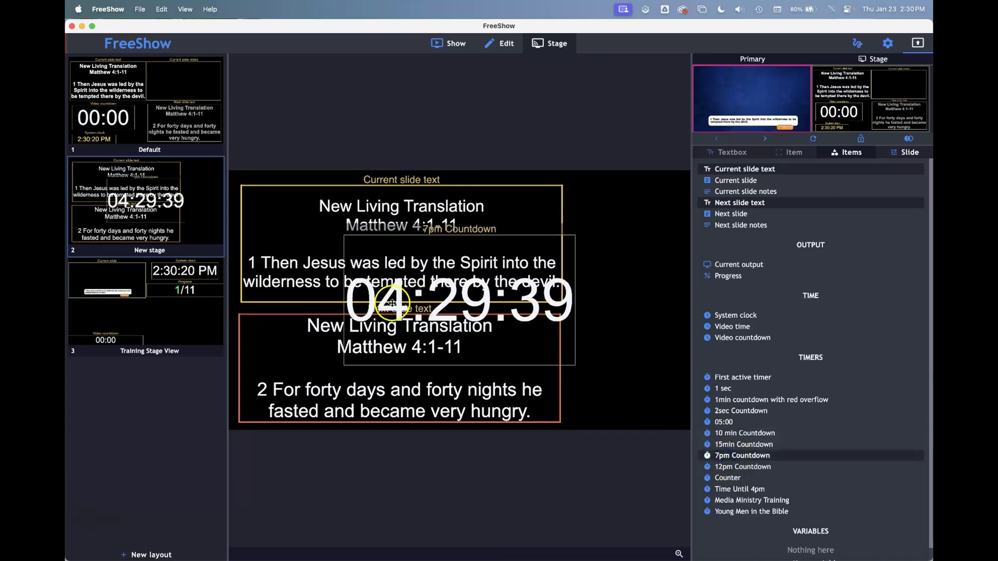
pyautogui.moveTo(419, 283)
pyautogui.mouseDown()
pyautogui.moveTo(483, 283)
pyautogui.moveTo(426, 293)
pyautogui.mouseUp()
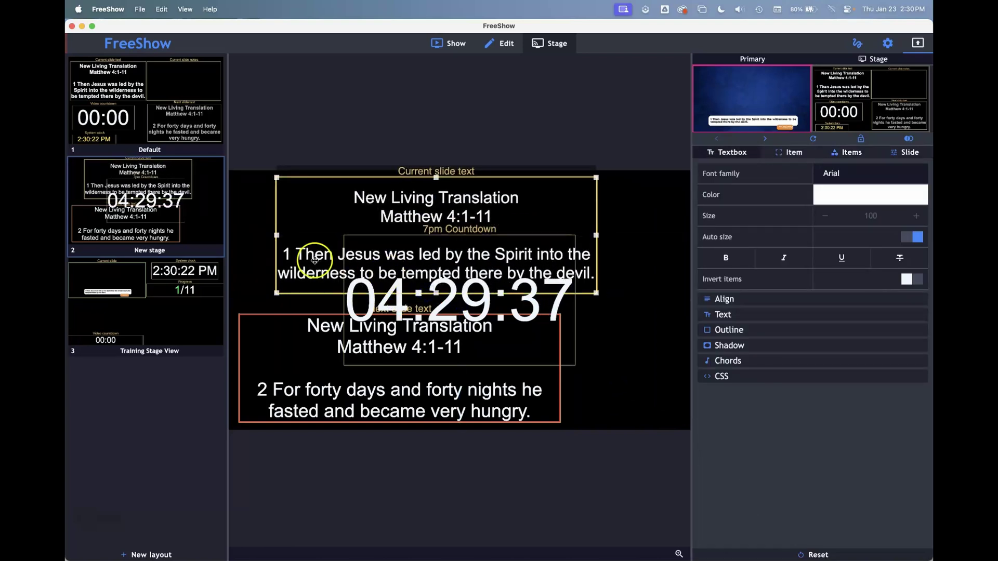
pyautogui.moveTo(314, 261); pyautogui.dragTo(278, 271)
pyautogui.click(391, 310)
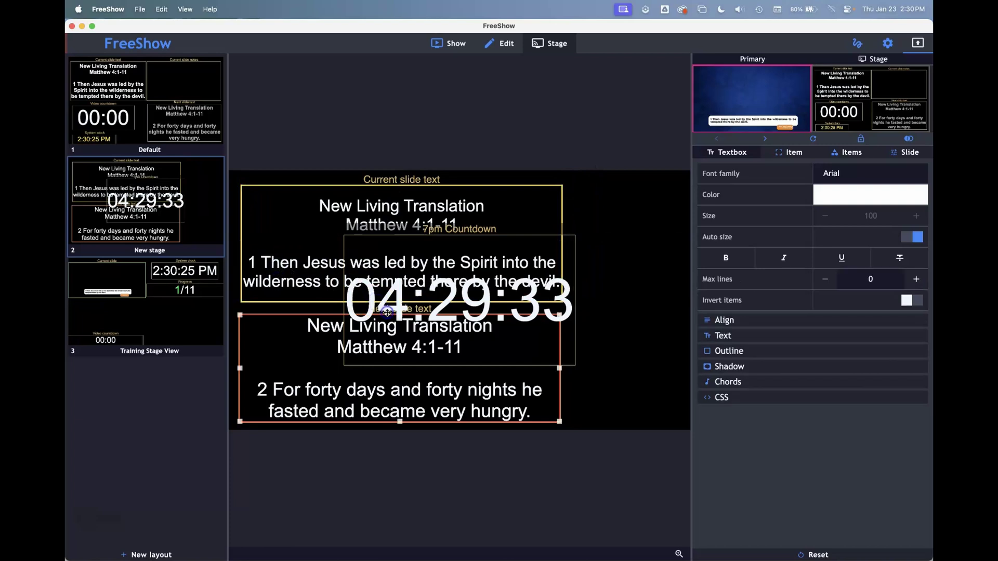
# Shrink the 7pm Countdown and fit it into the bottom-right corner beside the next slide text.
pyautogui.click(574, 293)
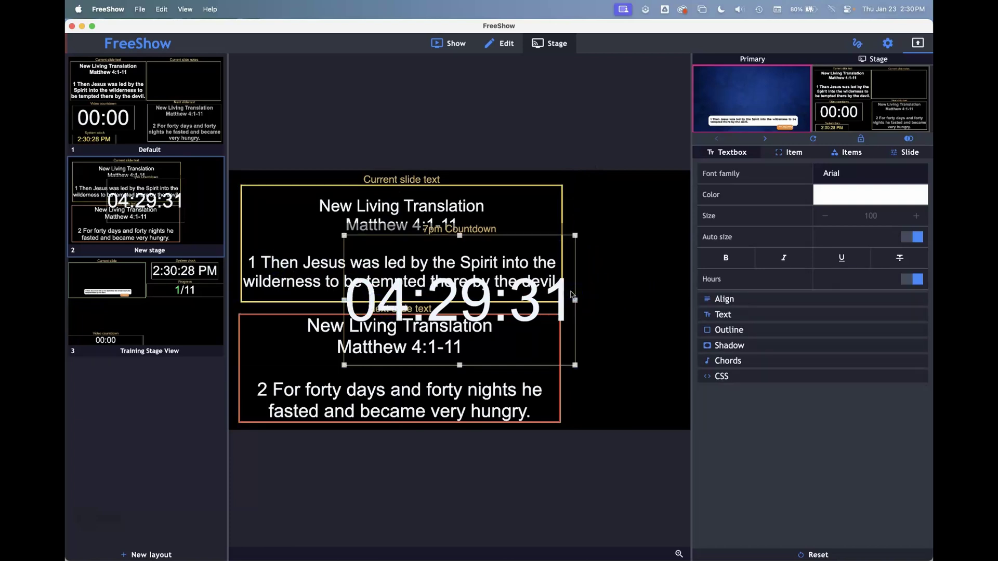
pyautogui.moveTo(566, 293); pyautogui.dragTo(564, 293)
pyautogui.click(575, 314)
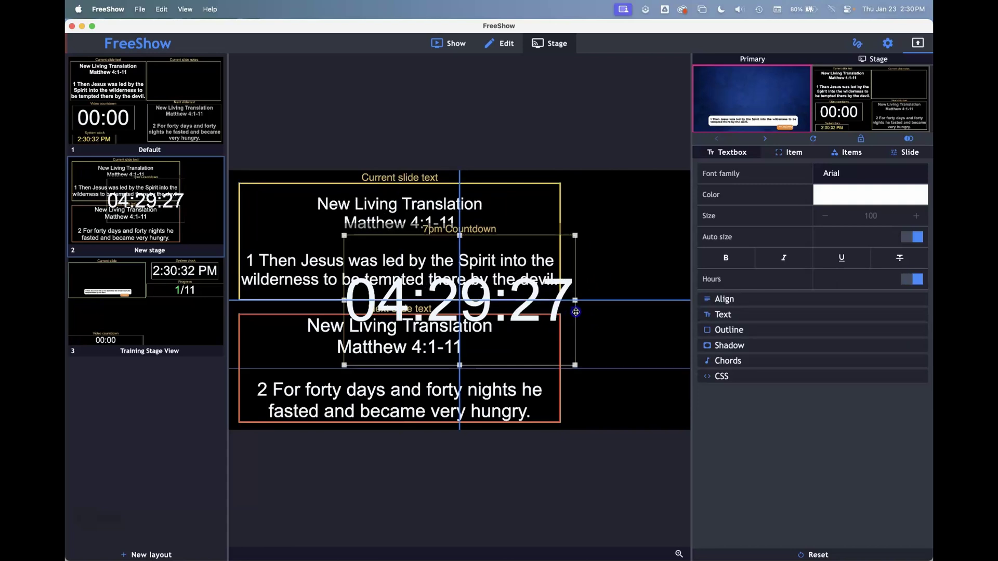
pyautogui.moveTo(577, 312); pyautogui.dragTo(640, 312)
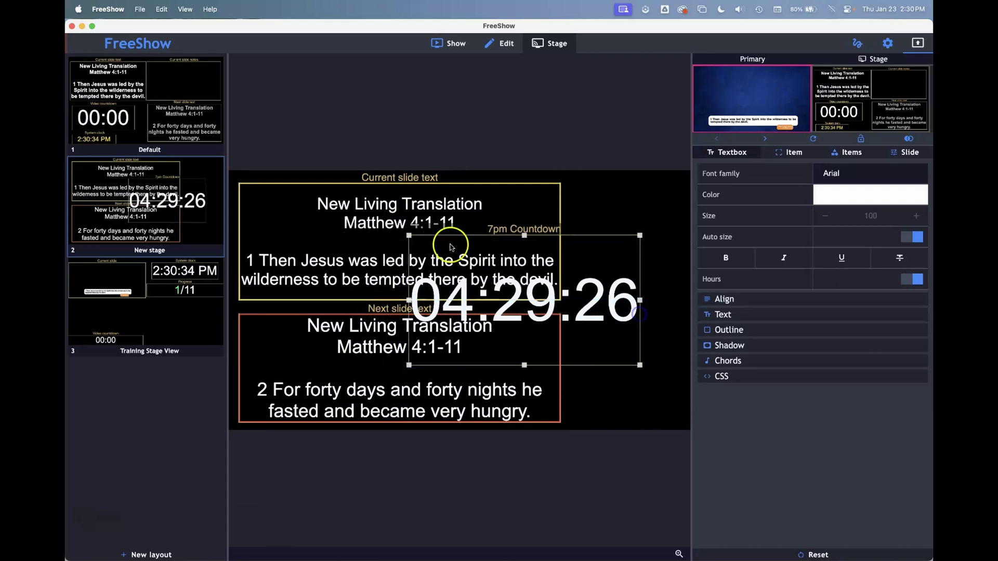
pyautogui.moveTo(409, 240); pyautogui.dragTo(575, 356)
pyautogui.moveTo(634, 384); pyautogui.dragTo(628, 394)
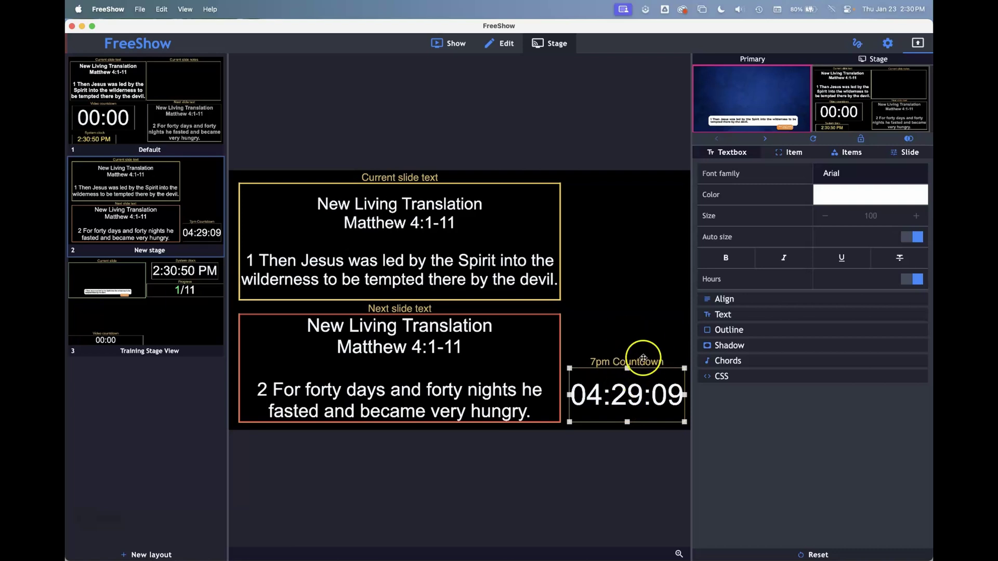
# Add the red 12pm Countdown from the stage items and resize its box smaller.
pyautogui.click(849, 153)
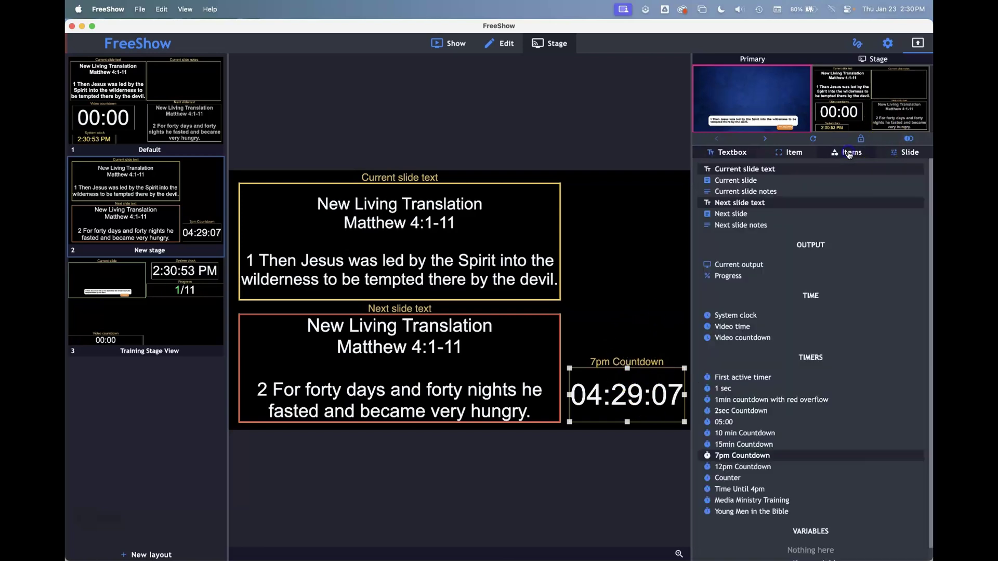
pyautogui.click(734, 470)
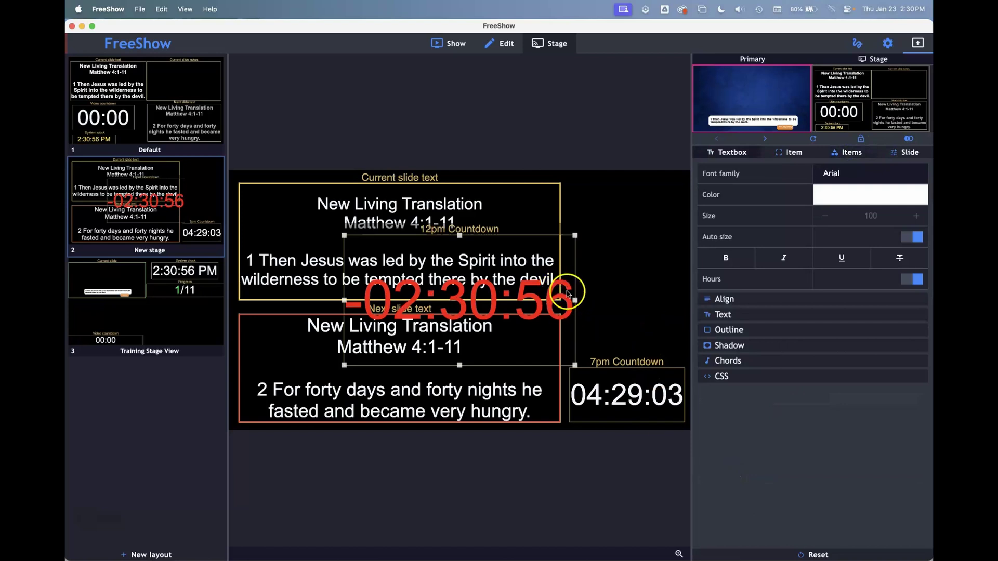
pyautogui.moveTo(569, 301); pyautogui.dragTo(682, 281)
pyautogui.click(451, 214)
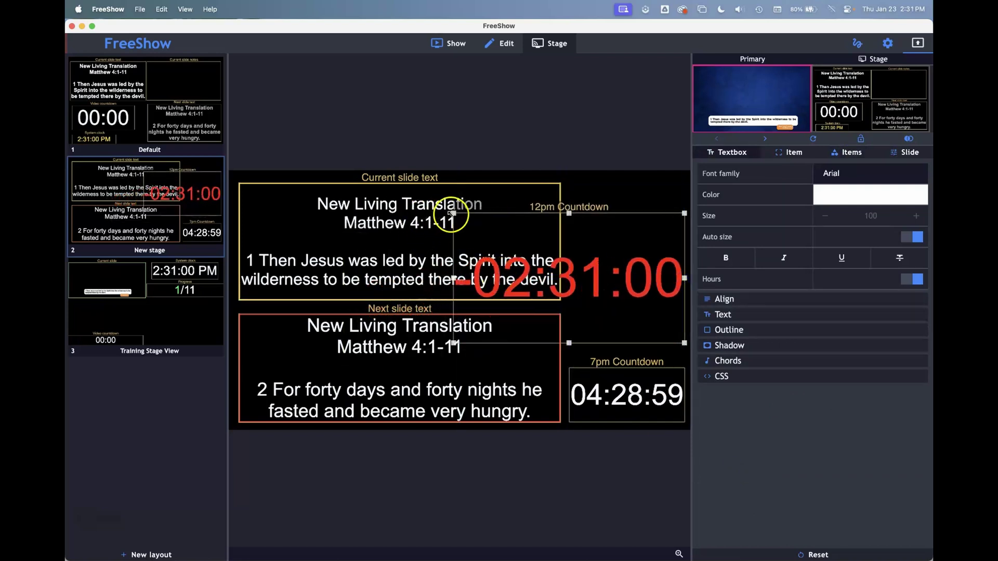
pyautogui.moveTo(452, 214); pyautogui.dragTo(566, 270)
pyautogui.moveTo(628, 270); pyautogui.dragTo(628, 300)
# Delete the 7pm Countdown and move the 12pm Countdown into the bottom-right corner.
pyautogui.click(628, 394)
pyautogui.press('BackSpace')
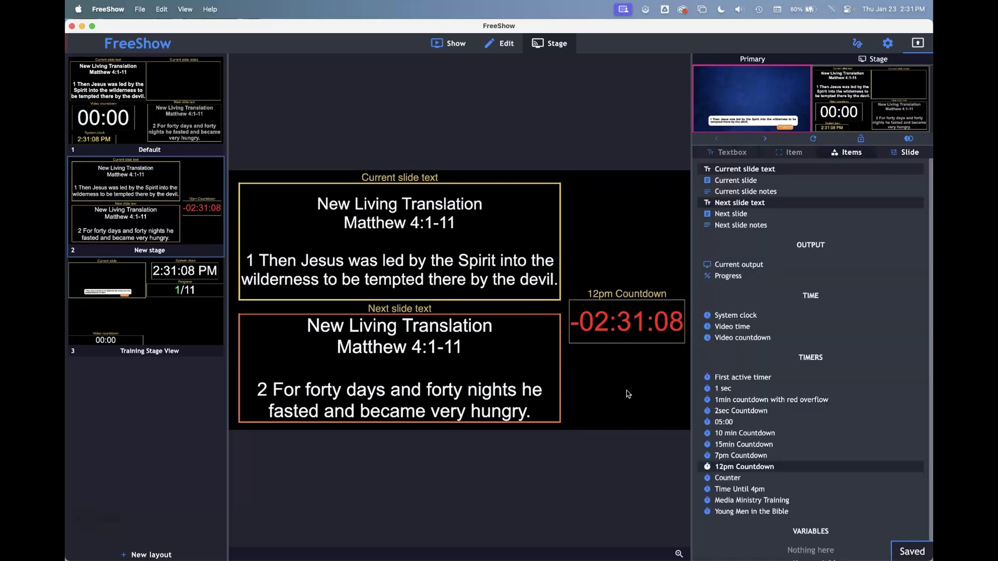
pyautogui.moveTo(632, 318); pyautogui.dragTo(624, 395)
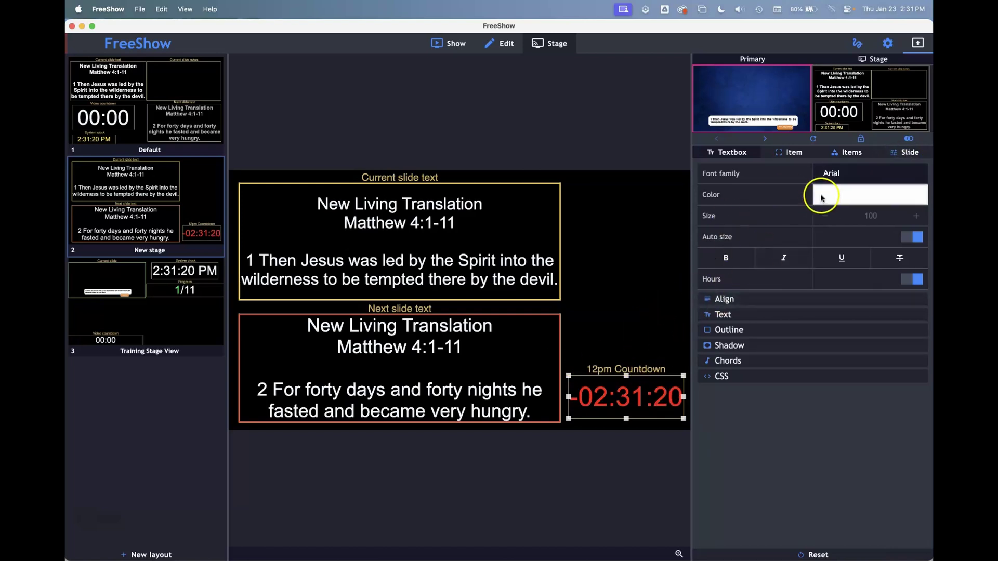
# Add the Video countdown, shrink it, and move it top right beside the current slide text.
pyautogui.click(851, 152)
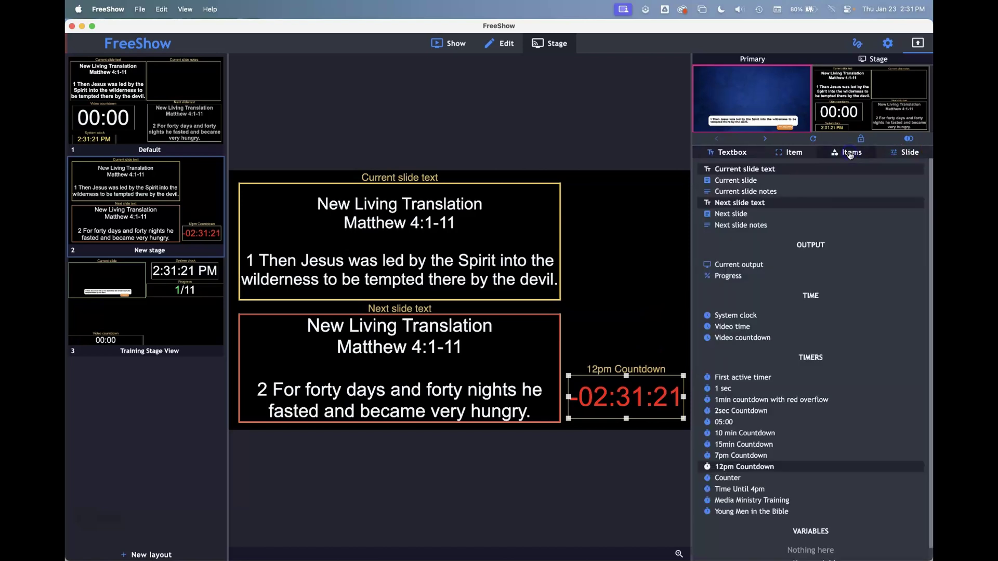
pyautogui.click(729, 338)
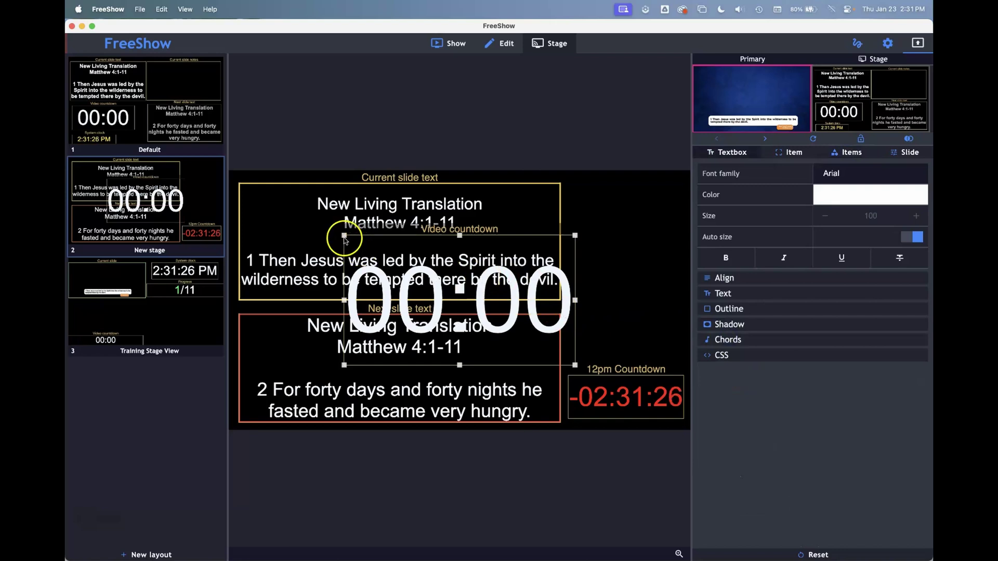
pyautogui.moveTo(344, 235); pyautogui.dragTo(439, 273)
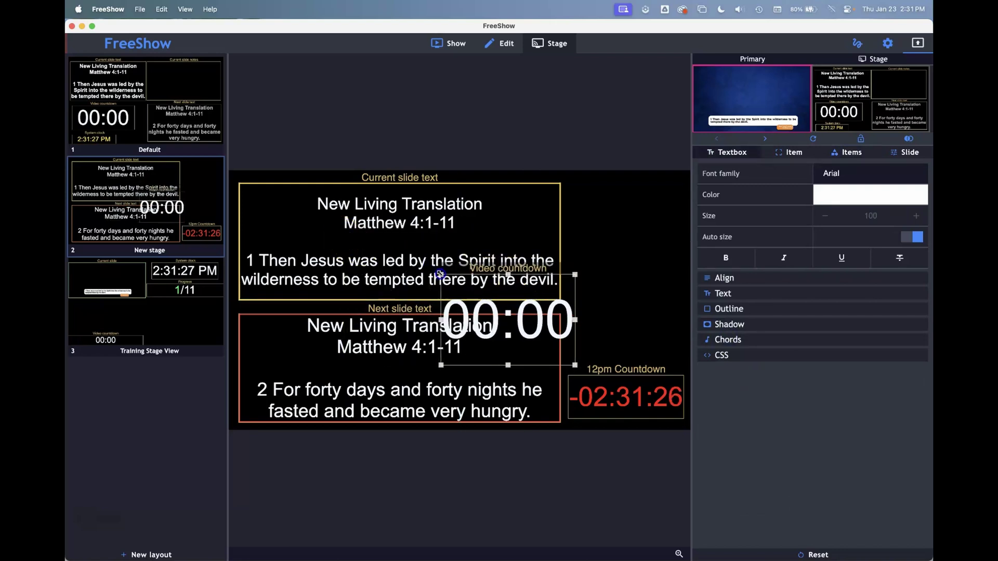
pyautogui.moveTo(490, 315)
pyautogui.mouseDown()
pyautogui.moveTo(622, 289)
pyautogui.moveTo(552, 314)
pyautogui.moveTo(493, 314)
pyautogui.mouseUp()
pyautogui.click(566, 318)
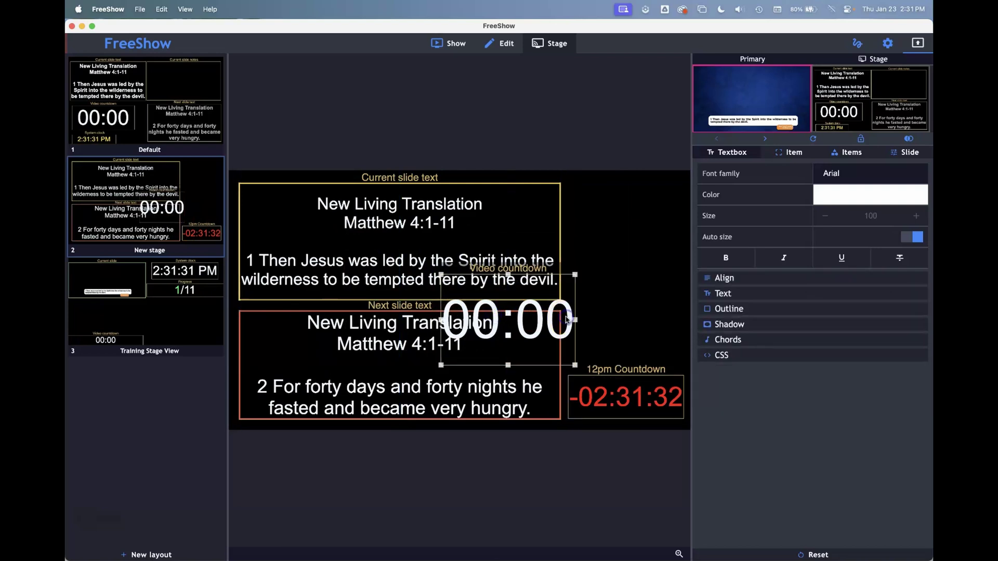
pyautogui.moveTo(571, 317); pyautogui.dragTo(682, 222)
# Narrow and shorten the Video countdown box so it fits tightly around its digits.
pyautogui.moveTo(549, 227); pyautogui.dragTo(568, 226)
pyautogui.click(627, 274)
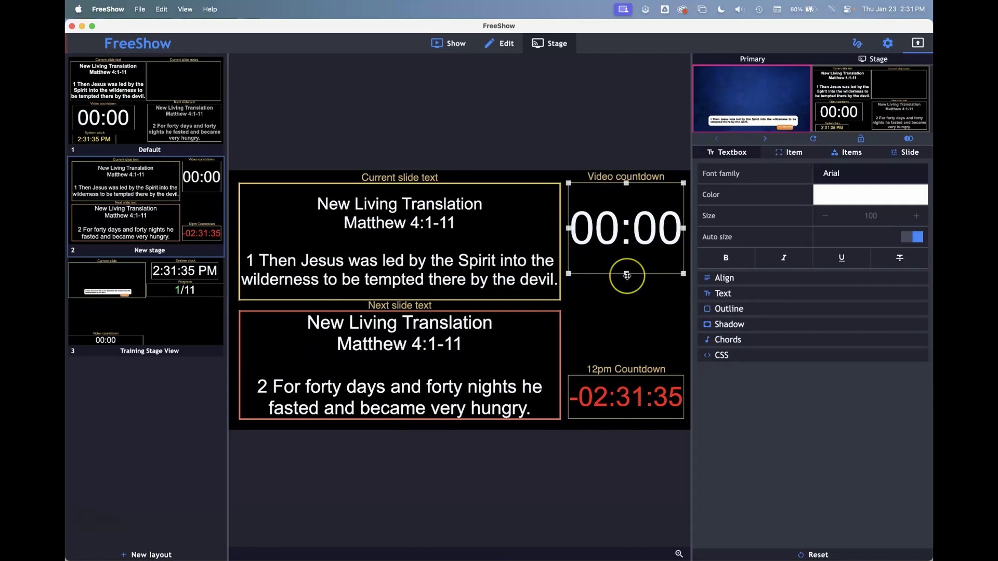
pyautogui.moveTo(627, 275); pyautogui.dragTo(628, 237)
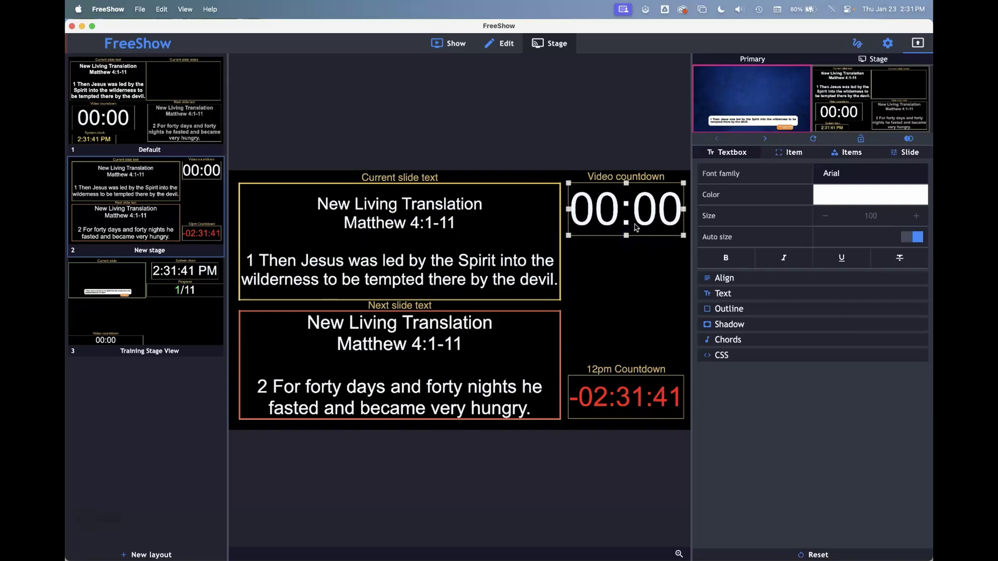
pyautogui.click(634, 281)
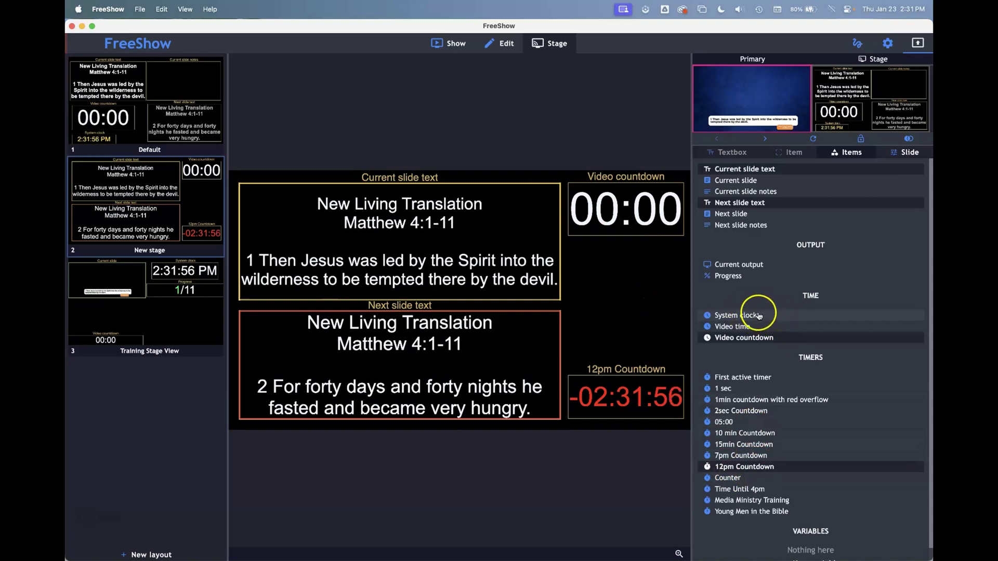
# Add a System clock, place it between the Video countdown and 12pm Countdown, and widen it to fill the column.
pyautogui.click(730, 313)
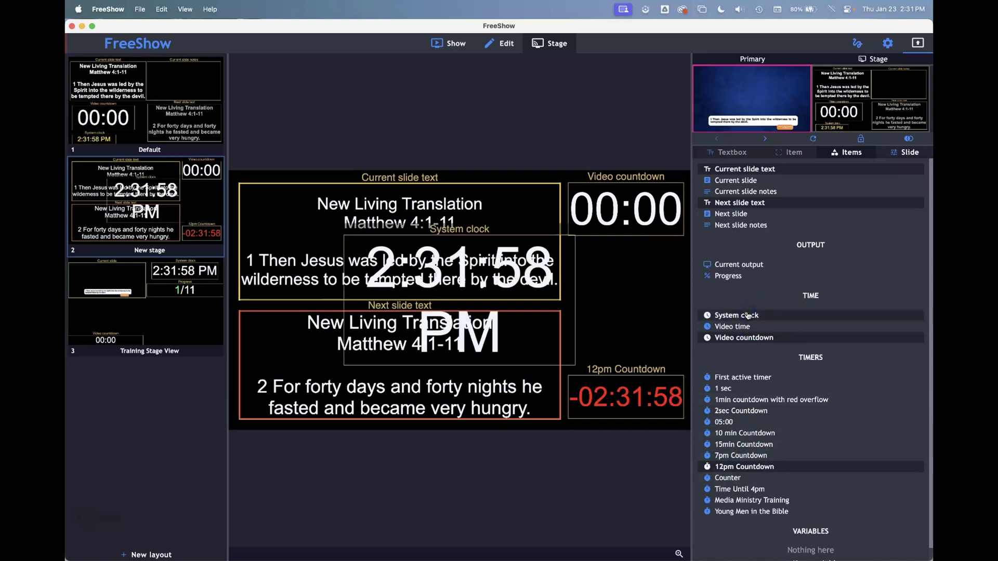
pyautogui.click(387, 275)
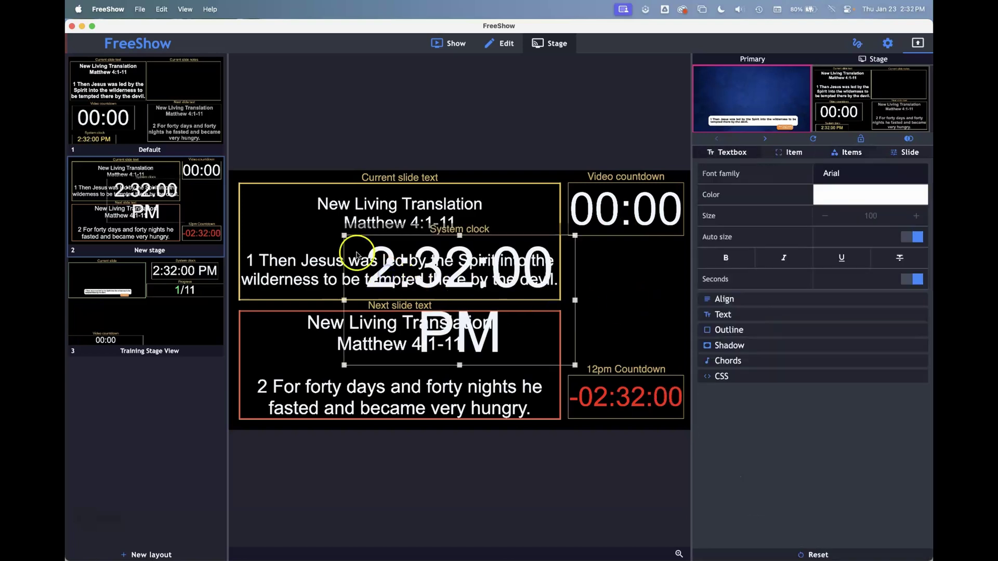
pyautogui.moveTo(356, 254); pyautogui.dragTo(603, 288)
pyautogui.click(635, 295)
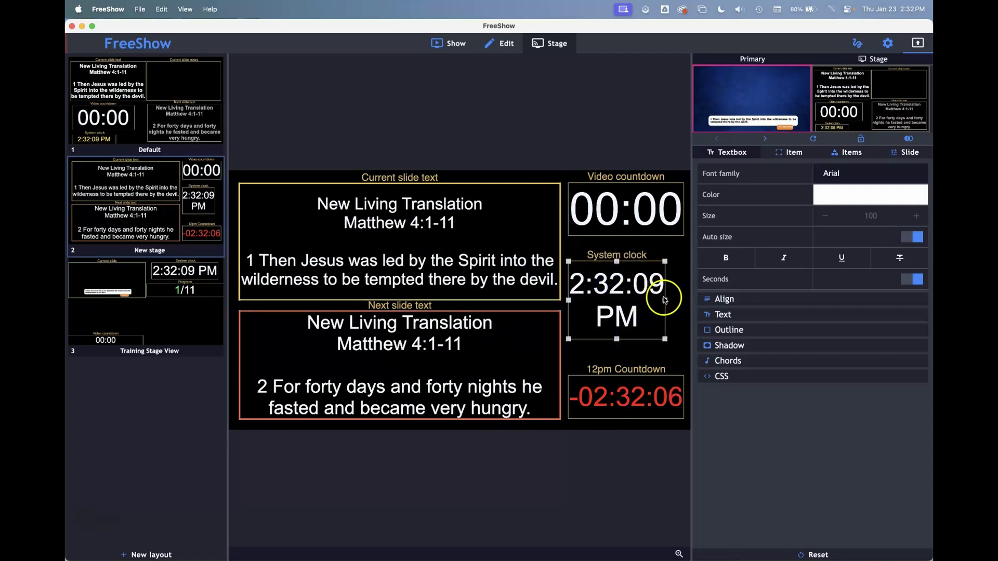
pyautogui.moveTo(666, 300); pyautogui.dragTo(682, 300)
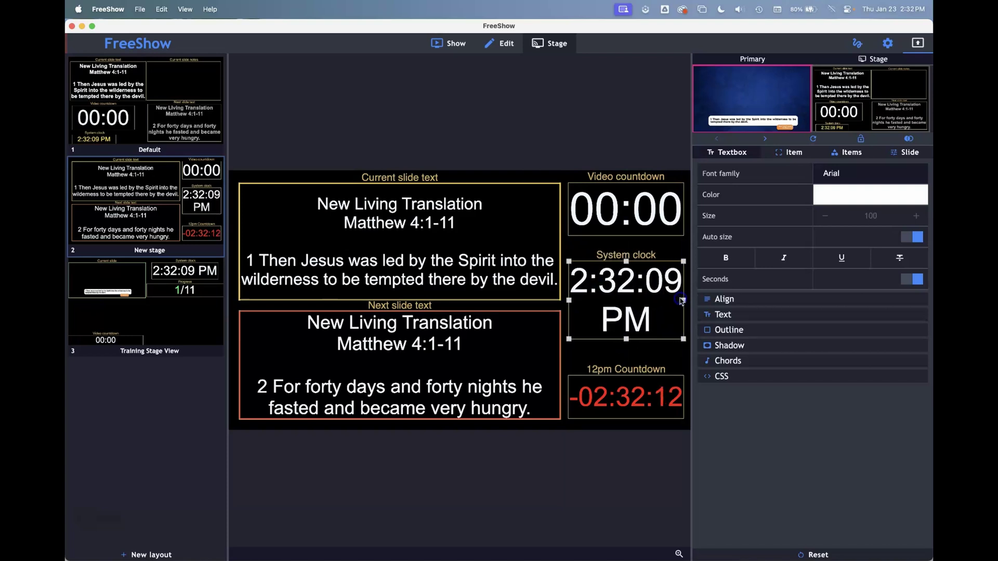
pyautogui.click(666, 358)
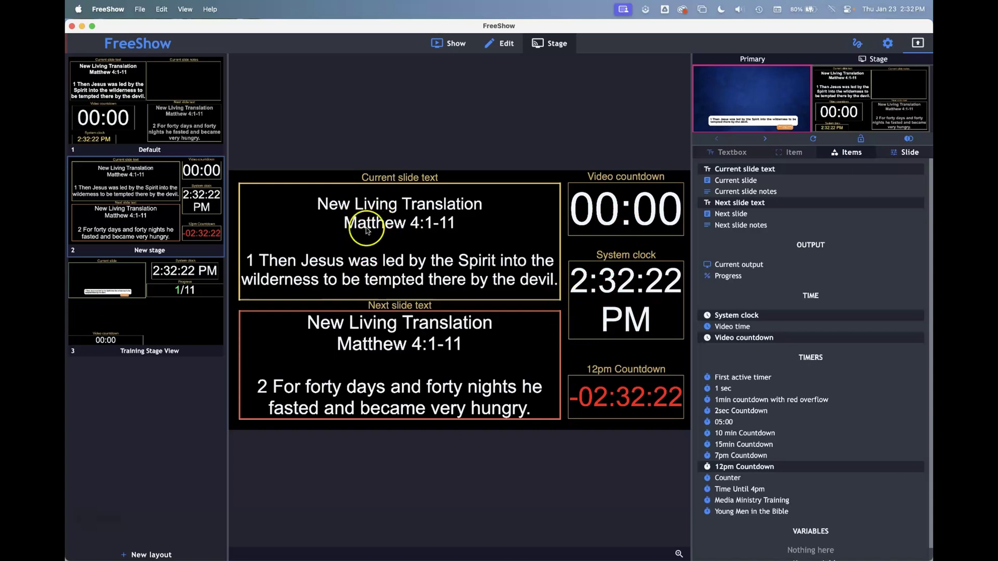
pyautogui.click(370, 382)
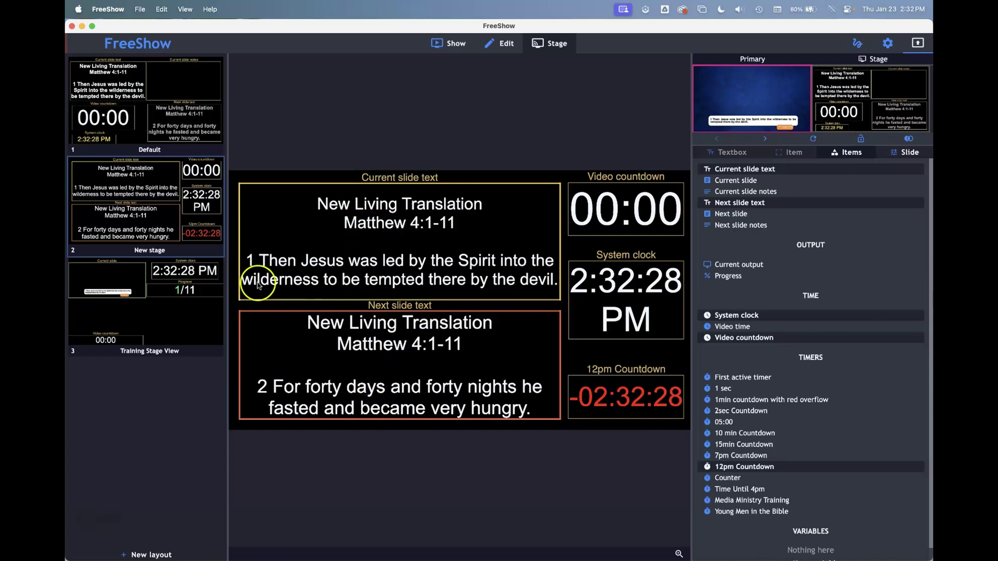
# On the Default layout, enlarge the system clock and align the video countdown above it.
pyautogui.click(171, 112)
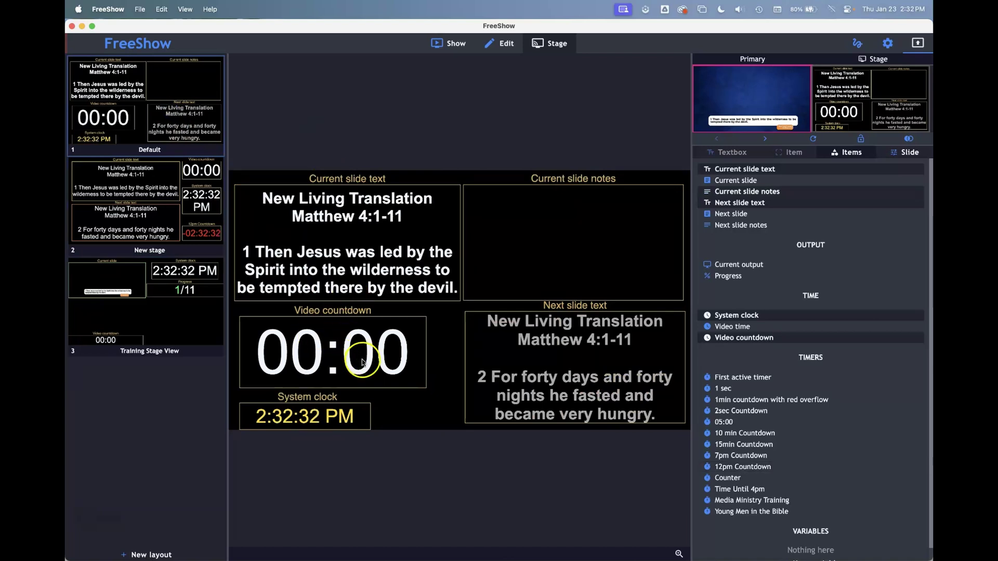
pyautogui.click(349, 414)
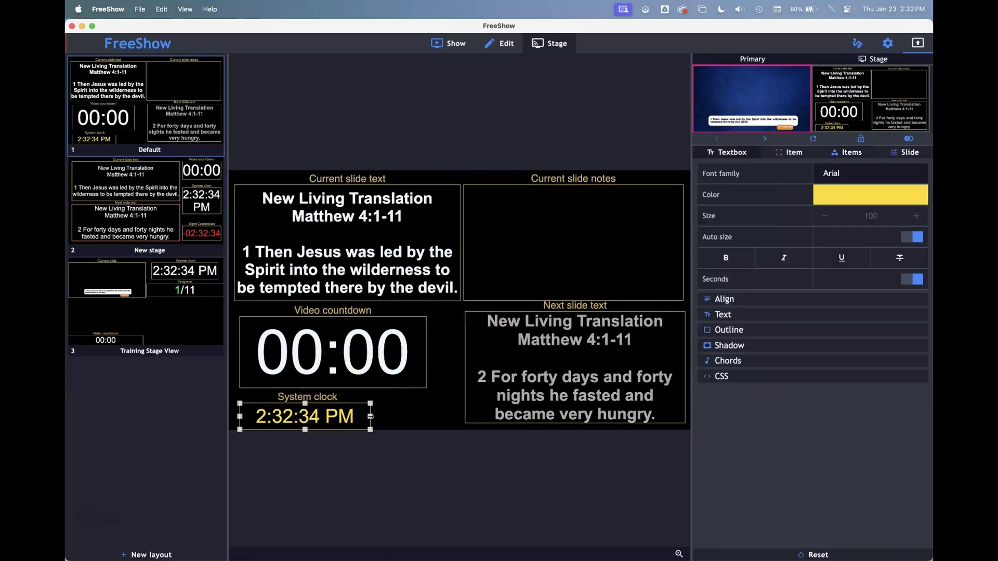
pyautogui.moveTo(370, 416); pyautogui.dragTo(435, 388)
pyautogui.click(416, 366)
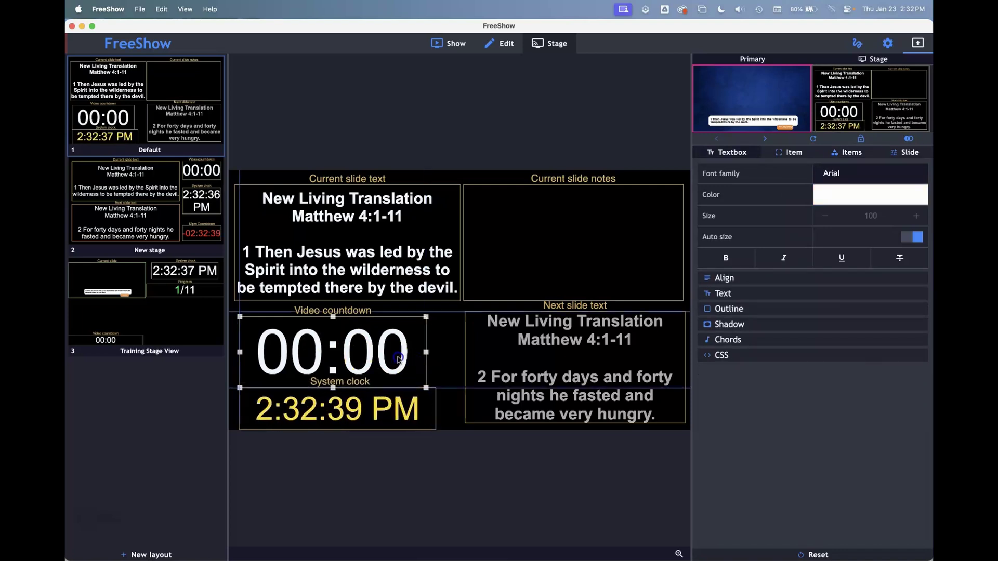
pyautogui.moveTo(396, 359); pyautogui.dragTo(436, 371)
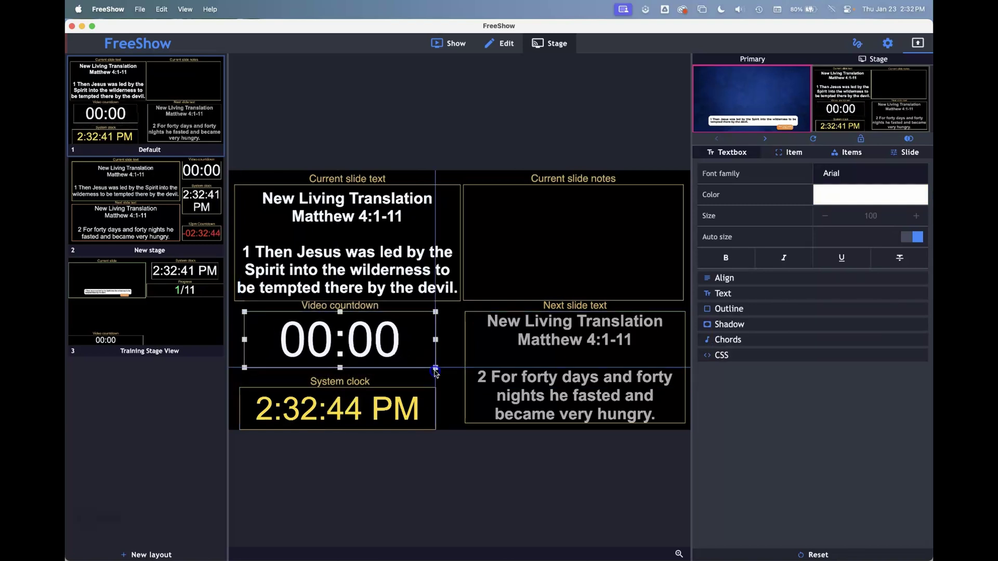
pyautogui.click(453, 373)
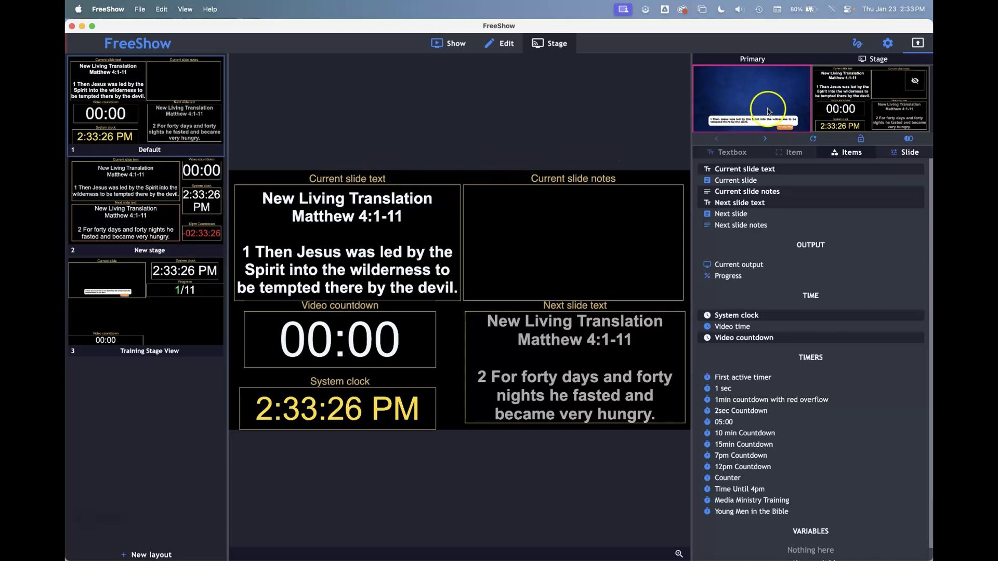
# In the Outputs settings, set the Stage output's stage layout to New stage.
pyautogui.click(892, 45)
pyautogui.click(117, 84)
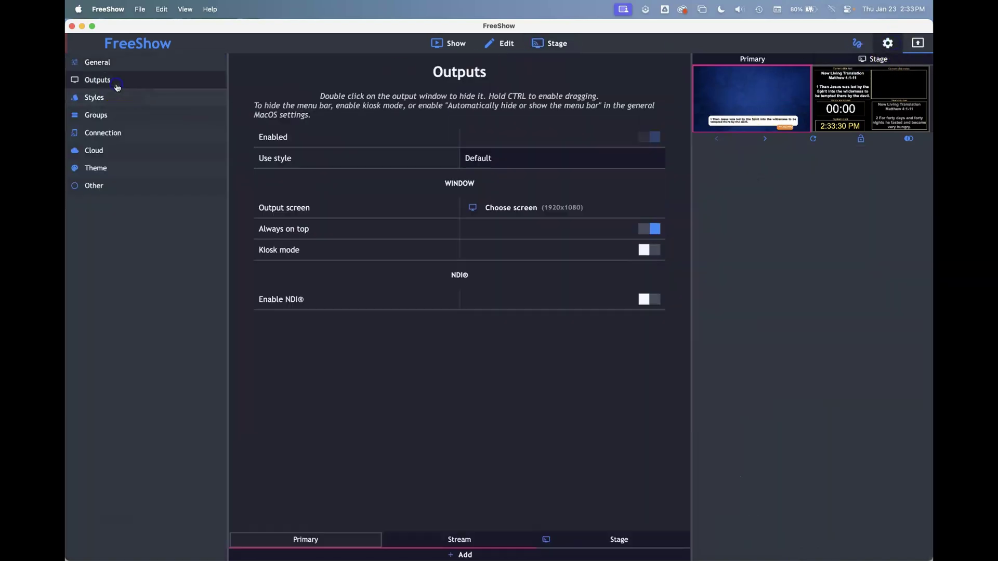
pyautogui.click(610, 538)
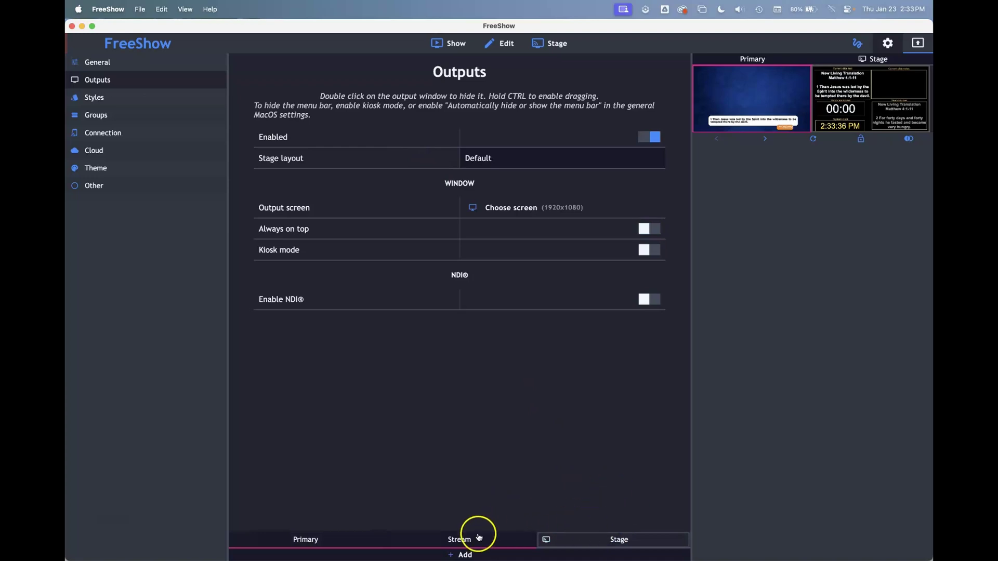
pyautogui.click(460, 552)
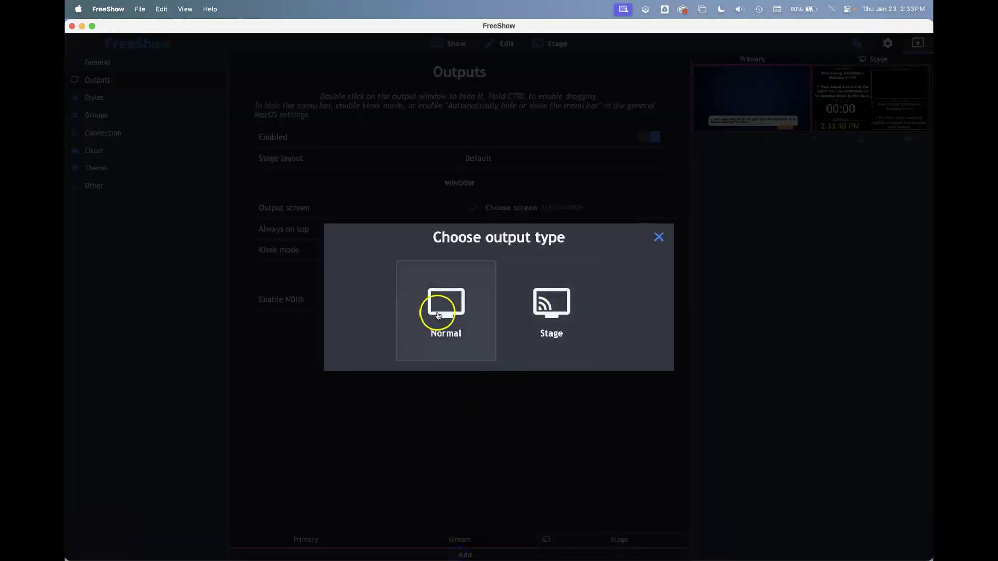
pyautogui.click(664, 241)
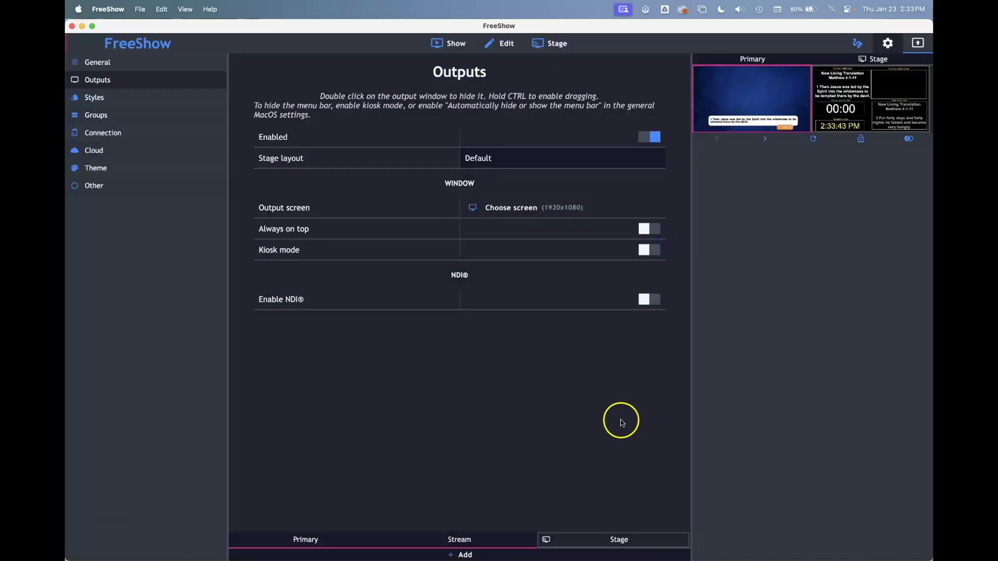
pyautogui.click(504, 161)
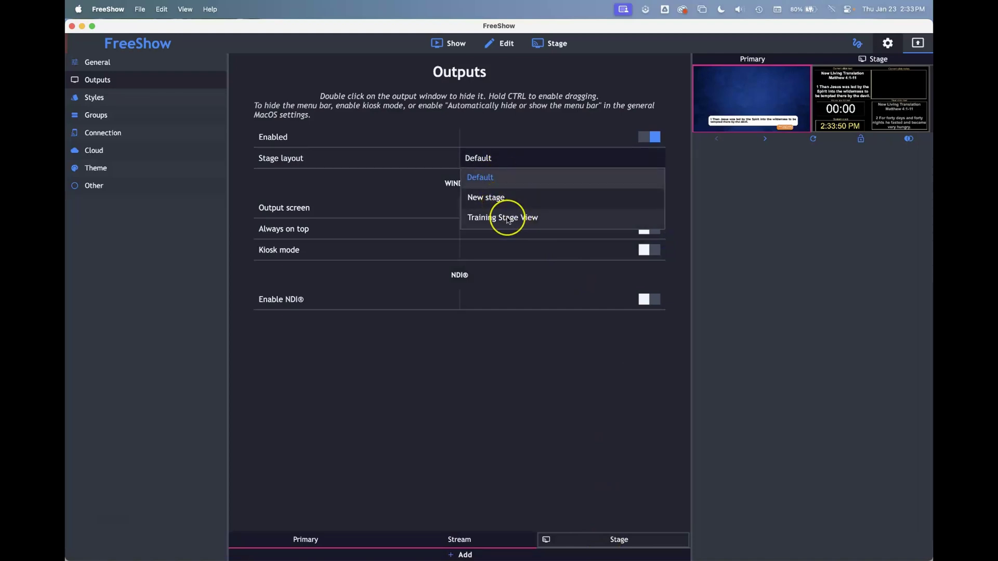
pyautogui.click(486, 198)
pyautogui.click(849, 130)
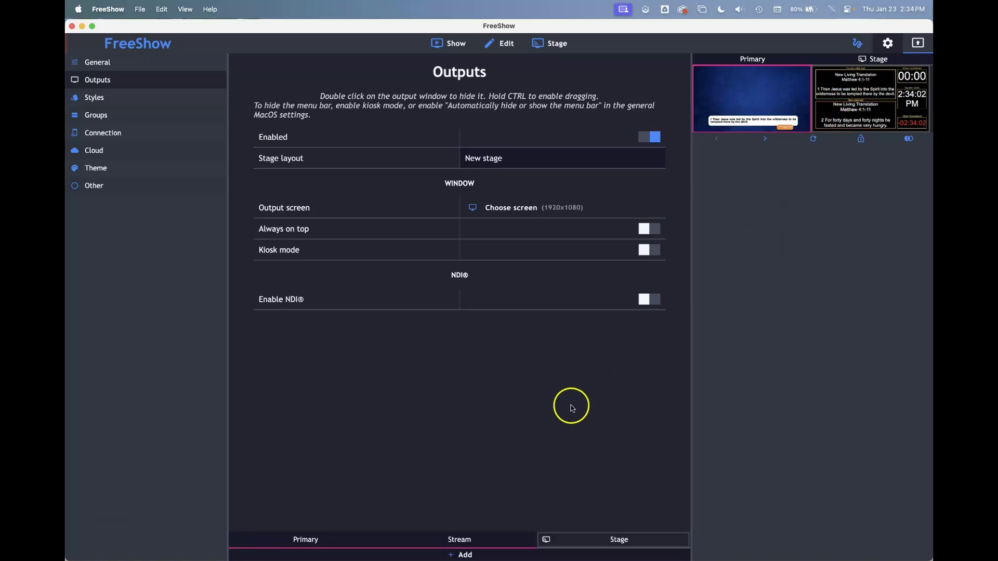
pyautogui.click(513, 210)
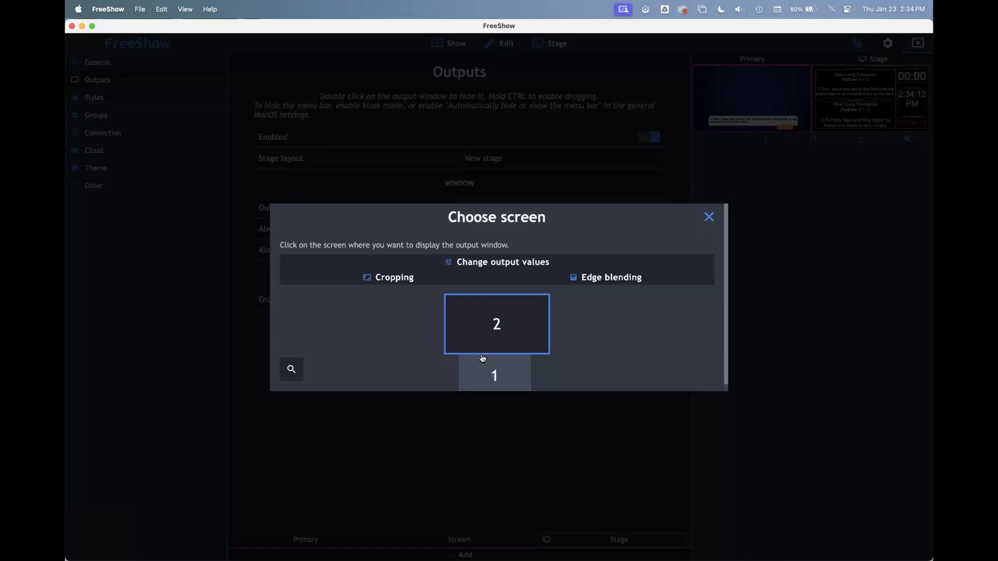
pyautogui.click(709, 217)
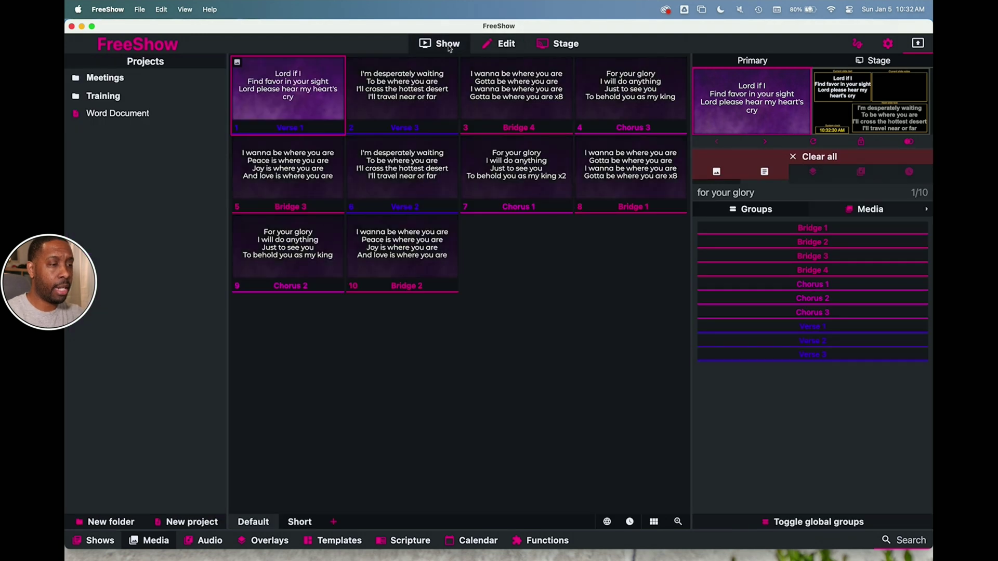
# Switch to the Edit view, then to the Stage layouts view showing the Default layout.
pyautogui.click(501, 46)
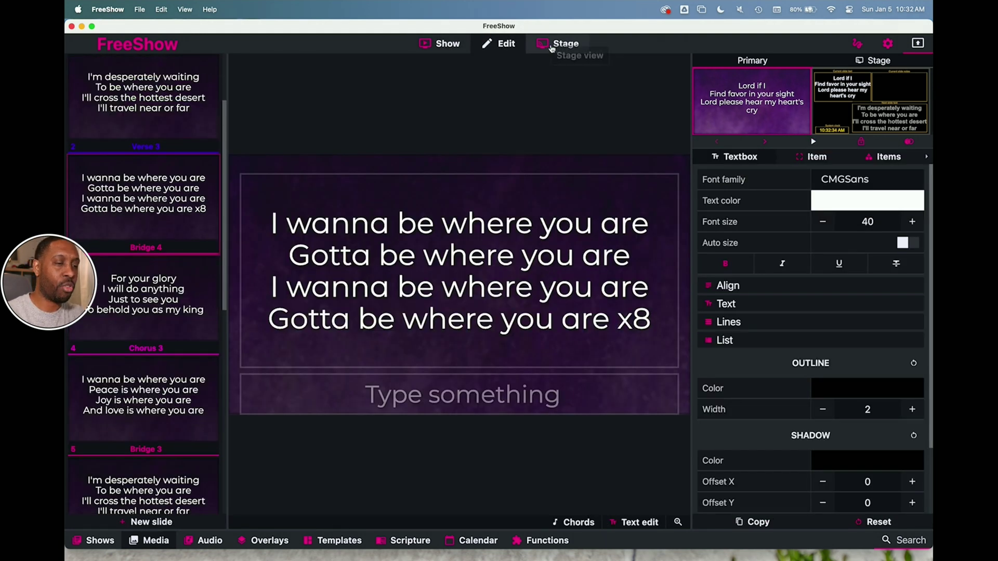
pyautogui.click(552, 48)
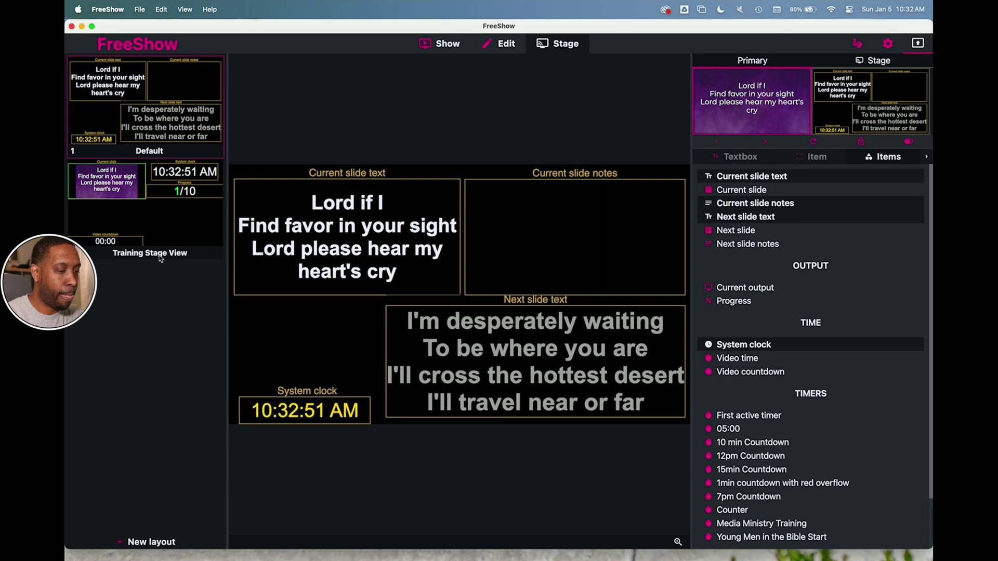
# Open the Training Stage View layout from the layouts list.
pyautogui.click(176, 221)
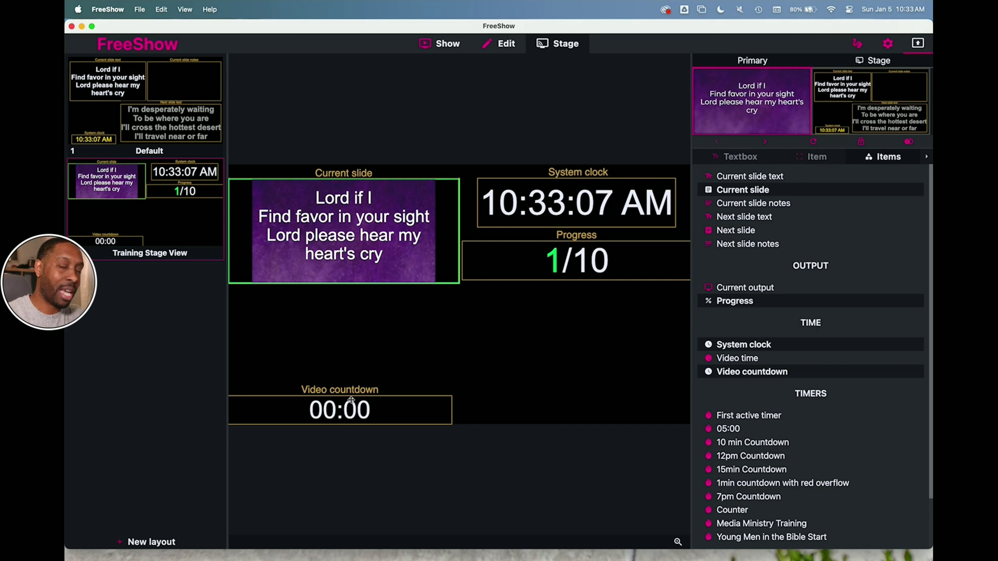
# Select the Default layout in the layouts list to edit it again.
pyautogui.click(171, 149)
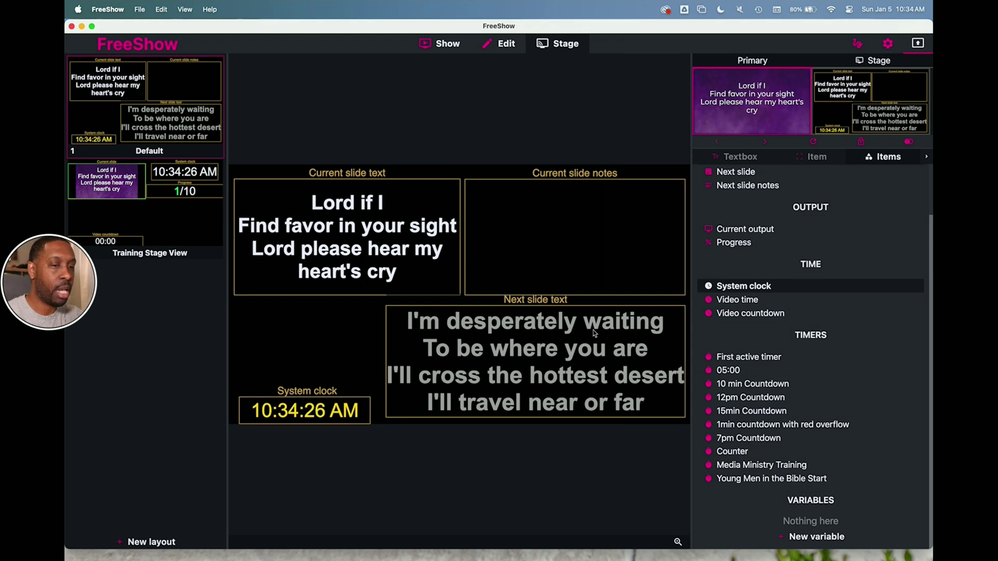
pyautogui.moveTo(857, 115)
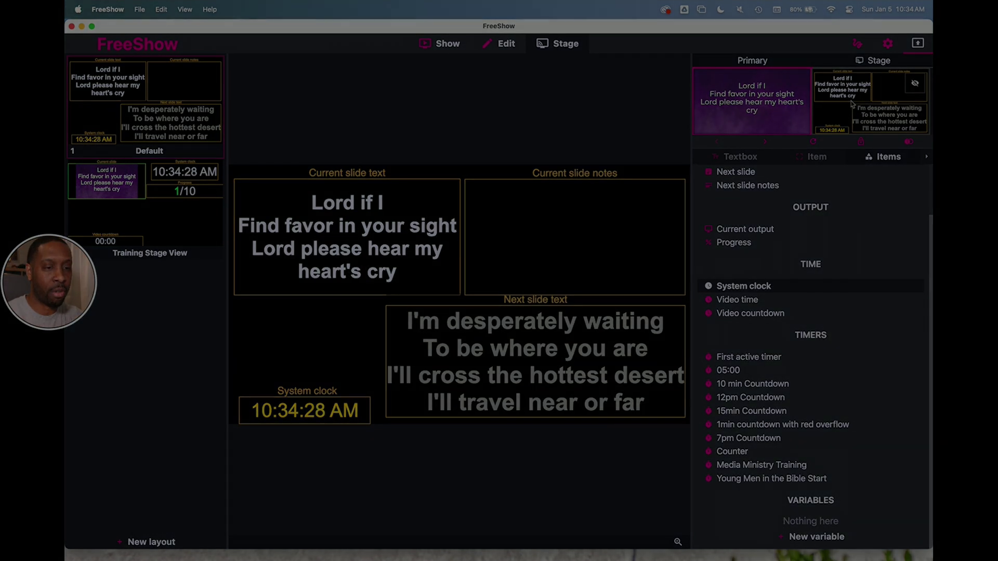